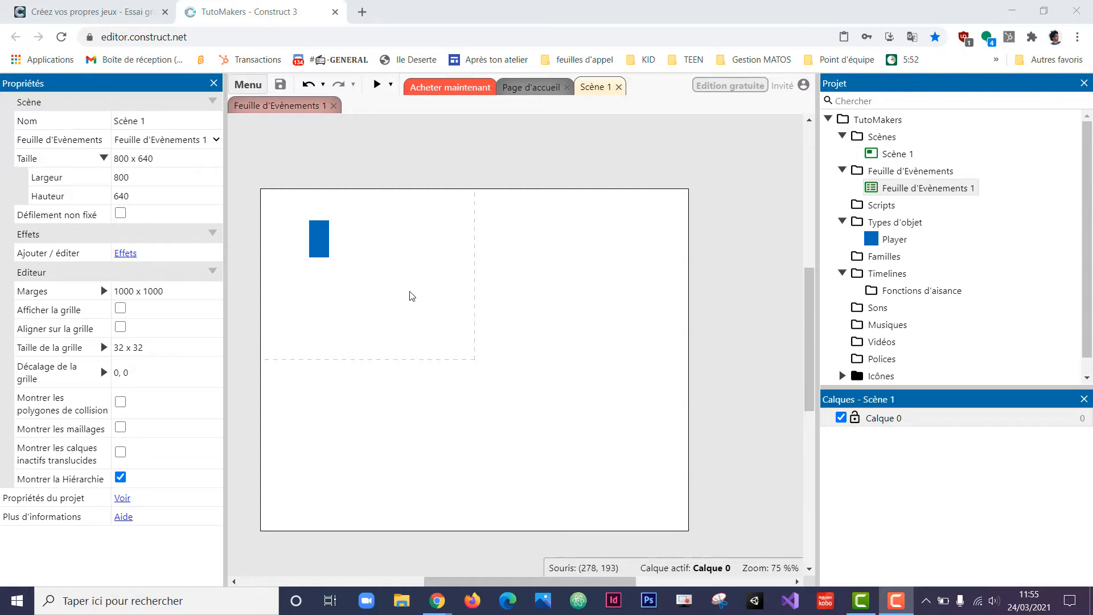
Step: Insert a new Sprite object in the scene just below the blue Player rectangle
{"action": "left_click", "coordinate": [313, 250]}
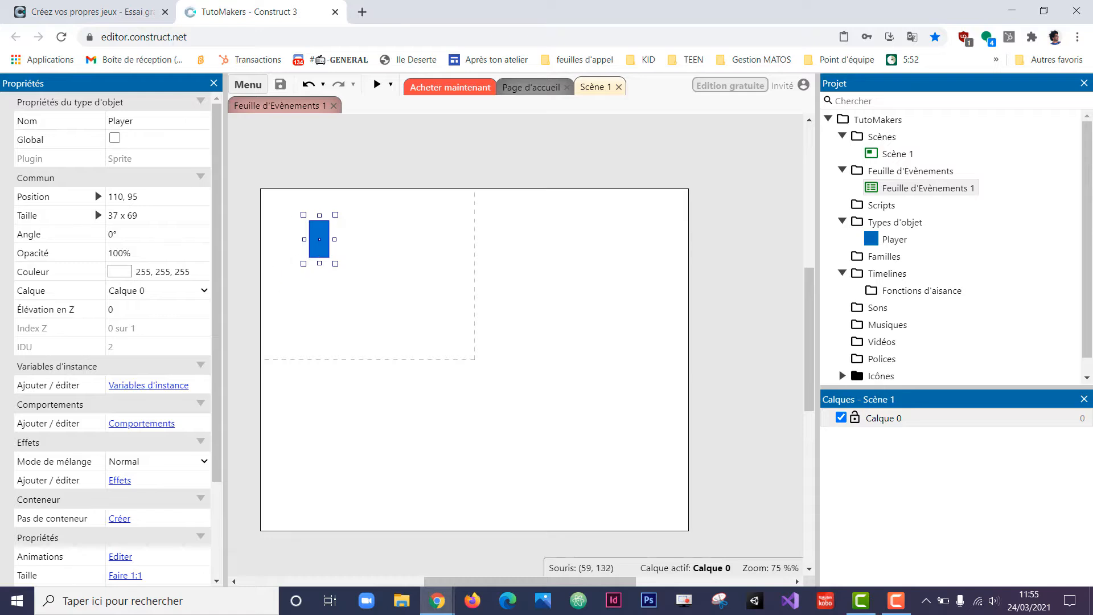
{"action": "left_click", "coordinate": [325, 293]}
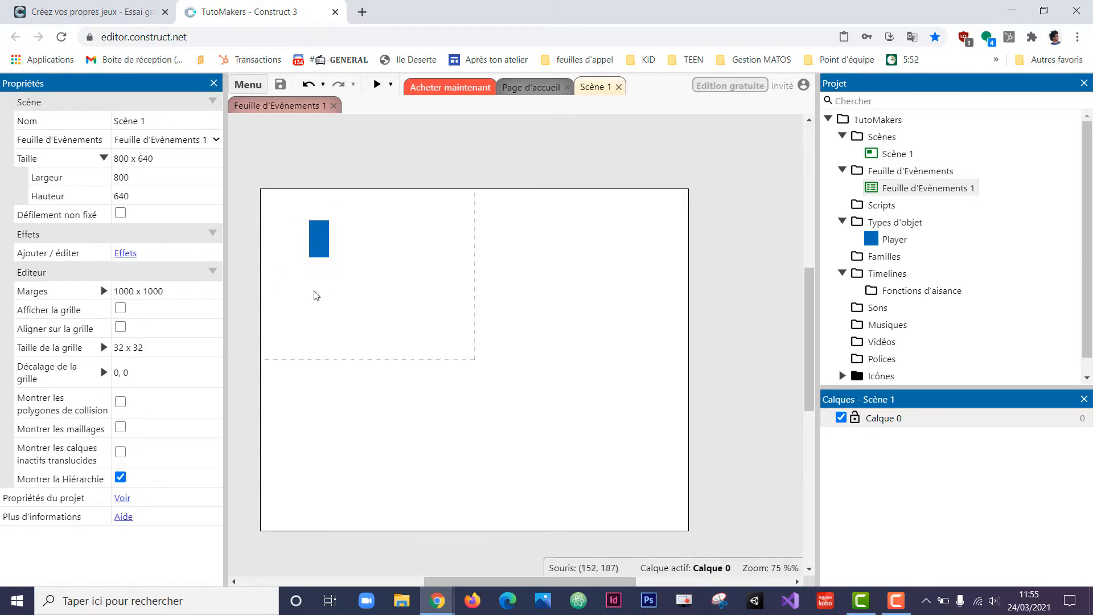
{"action": "right_click", "coordinate": [336, 288]}
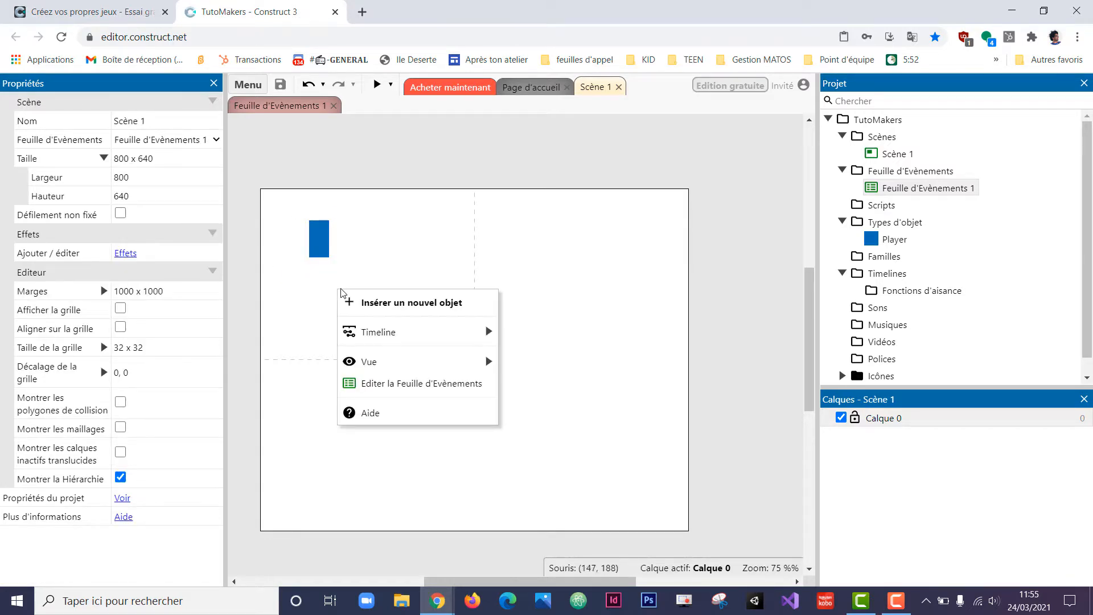
{"action": "left_click", "coordinate": [365, 307]}
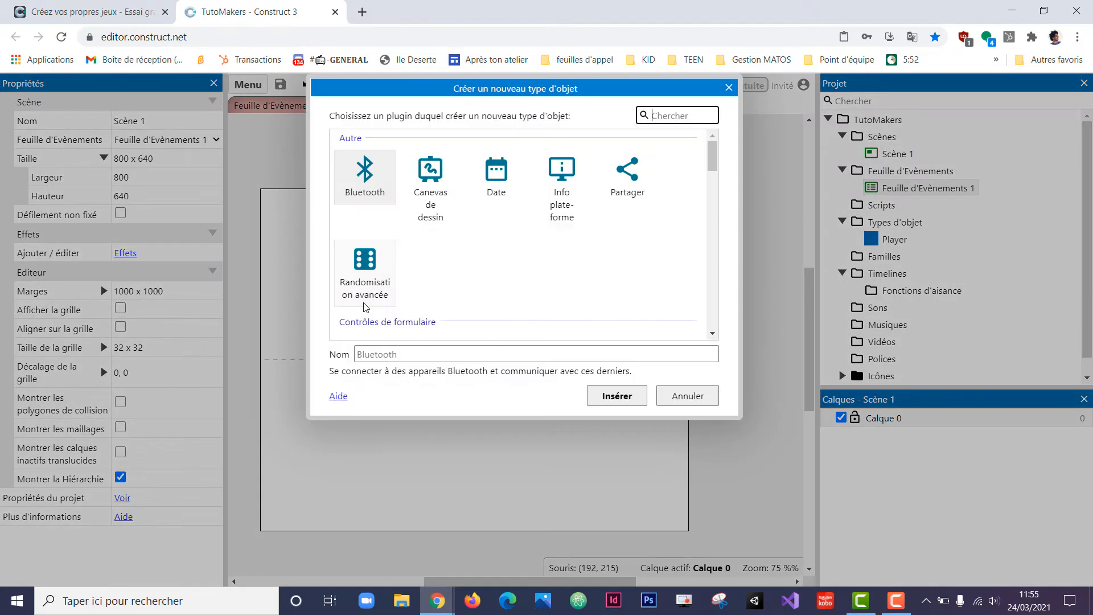
{"action": "left_click_drag", "start_coordinate": [713, 165], "coordinate": [710, 242]}
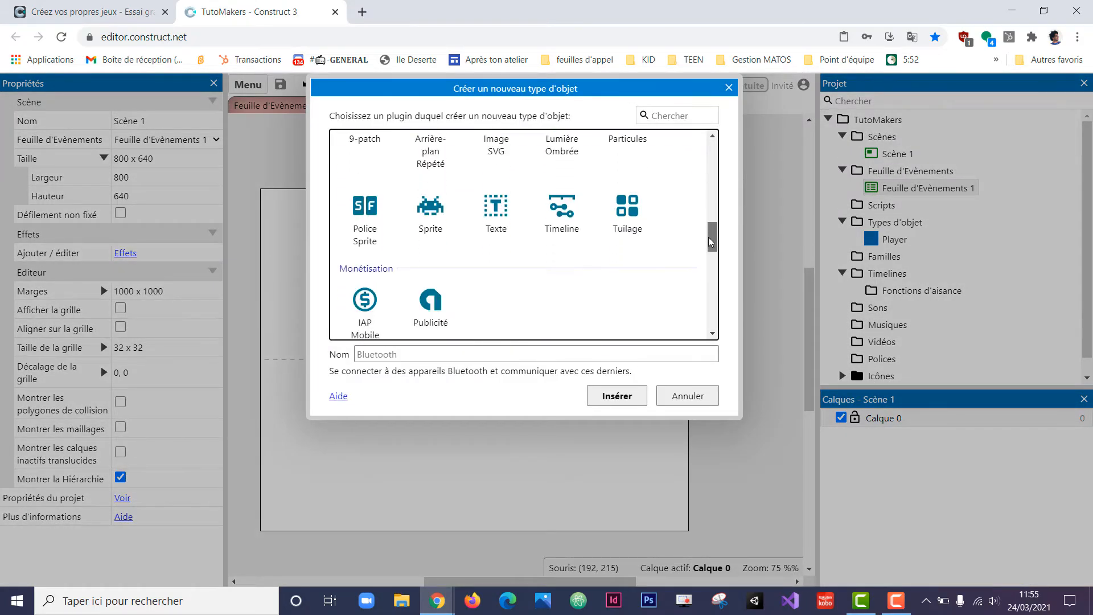
{"action": "double_click", "coordinate": [430, 211]}
{"action": "left_click", "coordinate": [324, 296]}
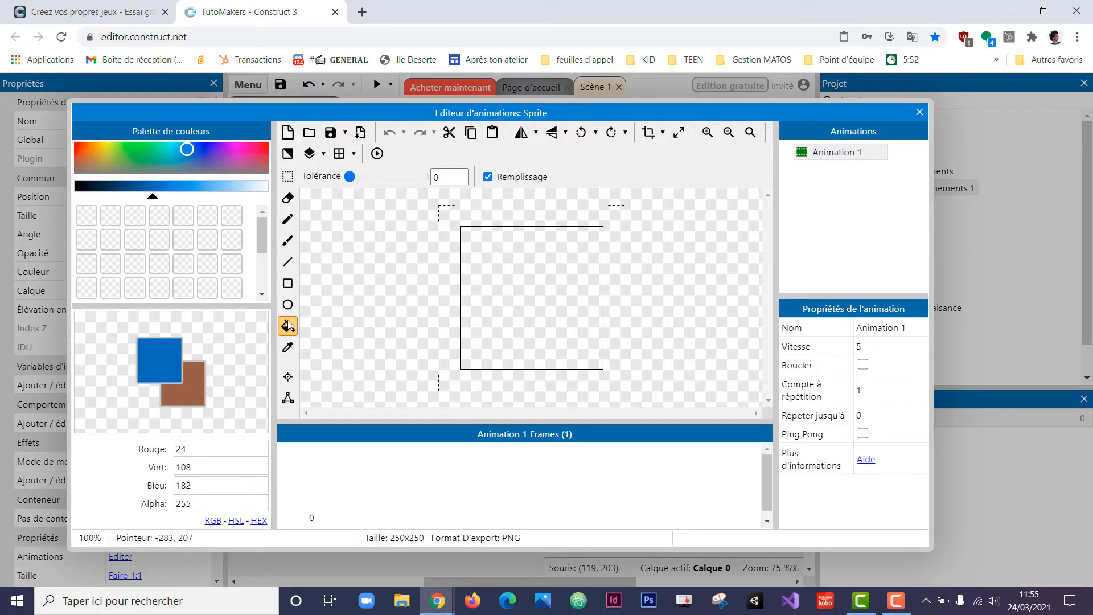
Step: Fill the new sprite's whole image with near-black (RGB 3, 14, 23) and close the animation editor
{"action": "left_click", "coordinate": [85, 186]}
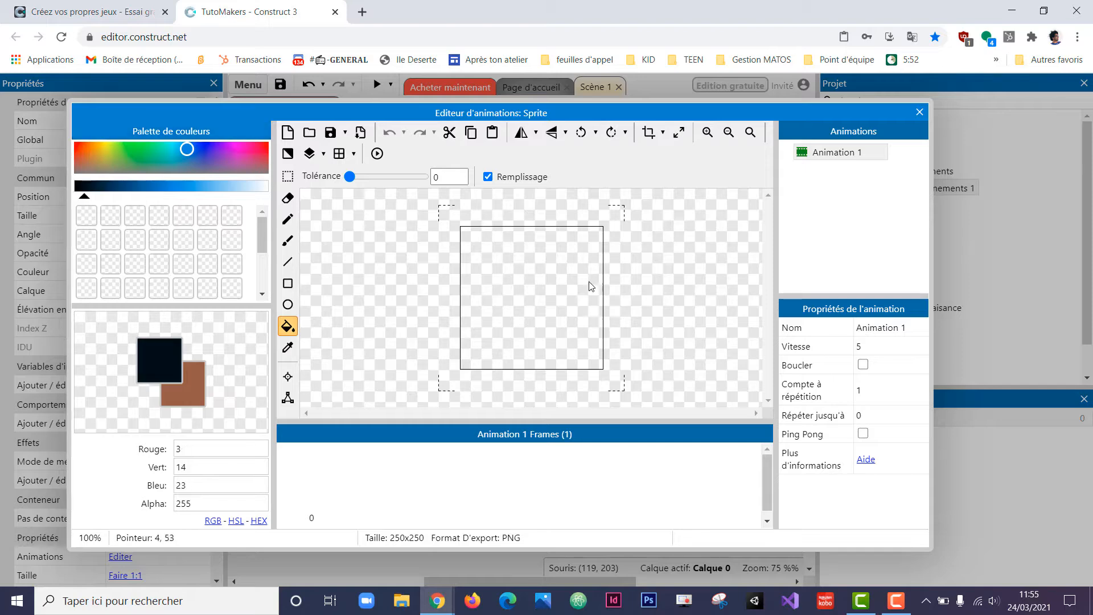
{"action": "left_click", "coordinate": [539, 301]}
{"action": "left_click", "coordinate": [919, 112]}
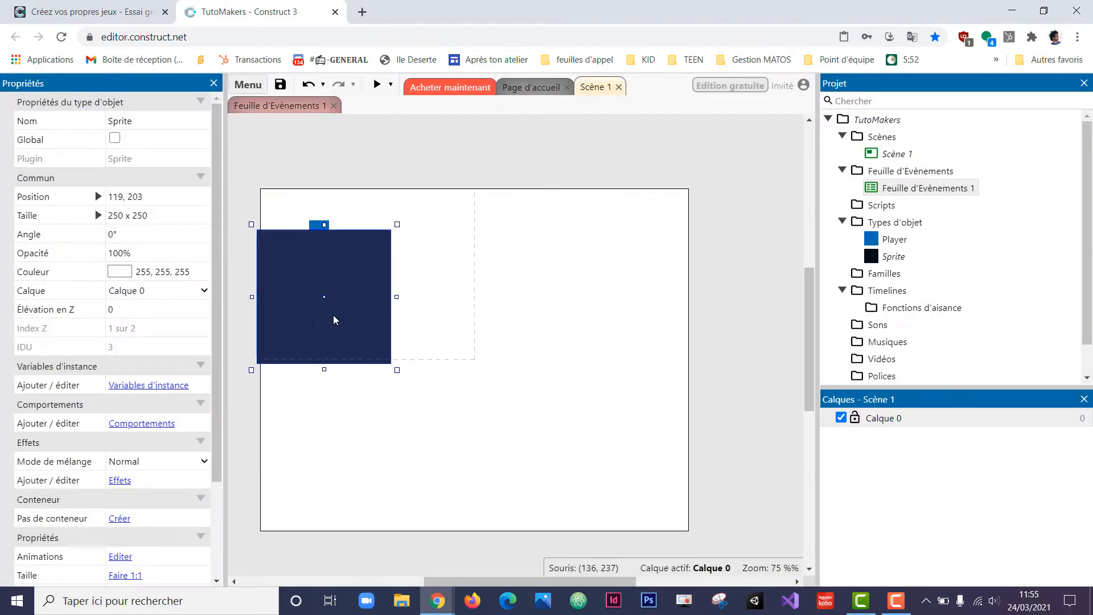
Step: Reshape the black sprite into a thin horizontal bar of about 489 x 36 beneath the Player, centred at about 251, 191
{"action": "left_click_drag", "start_coordinate": [398, 225], "coordinate": [502, 341]}
{"action": "left_click_drag", "start_coordinate": [433, 360], "coordinate": [439, 293]}
{"action": "left_click_drag", "start_coordinate": [508, 303], "coordinate": [532, 308]}
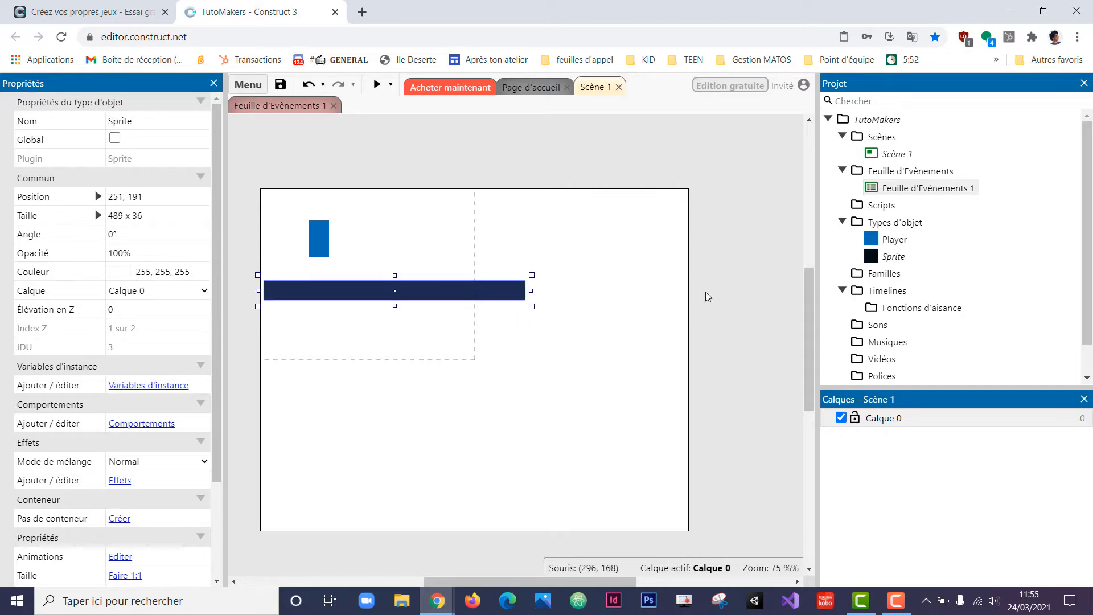
Step: Rename the black bar sprite to "Sol" and deselect it
{"action": "left_click", "coordinate": [144, 121]}
{"action": "type", "text": "S"}
{"action": "key", "text": "Caps_Lock"}
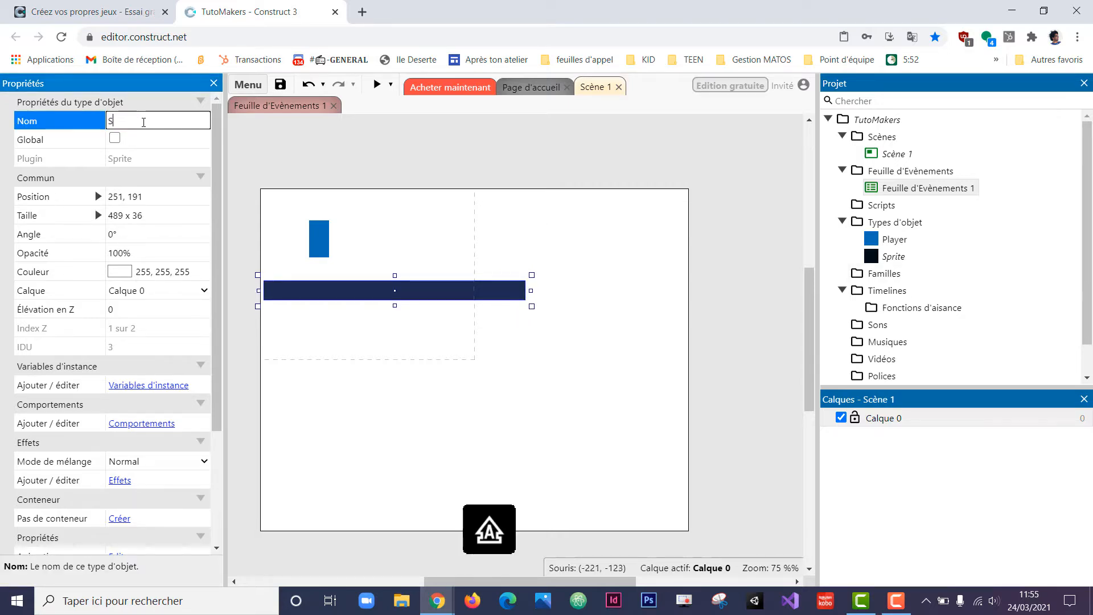
{"action": "type", "text": "ol"}
{"action": "left_click", "coordinate": [500, 255]}
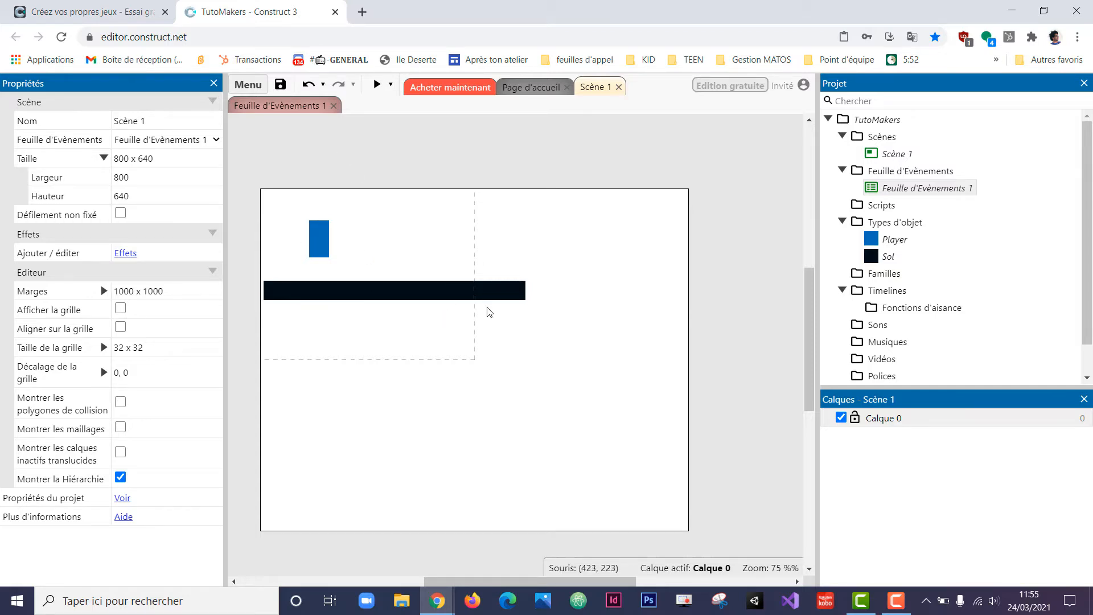
Step: Preview the scene with the Player above the floor bar, and close the preview
{"action": "left_click", "coordinate": [378, 85]}
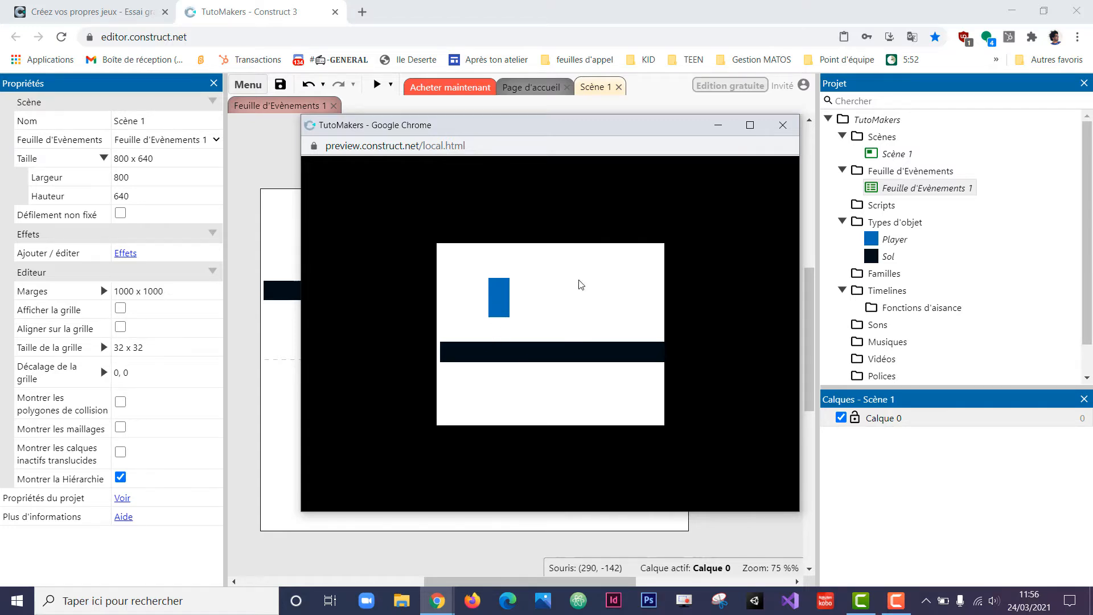
{"action": "left_click", "coordinate": [783, 124]}
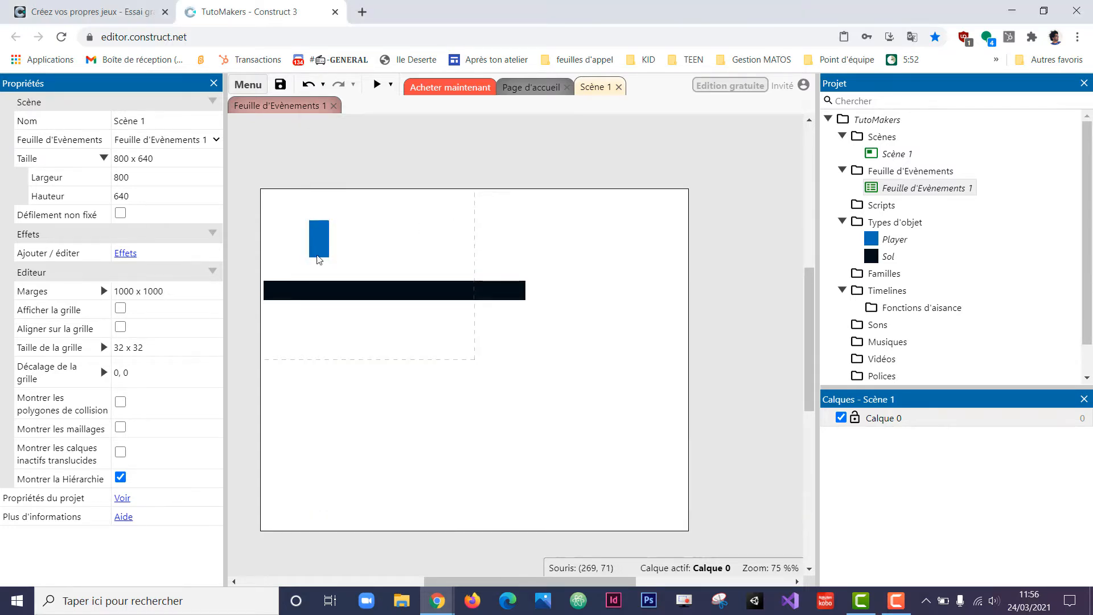
{"action": "left_click", "coordinate": [318, 239]}
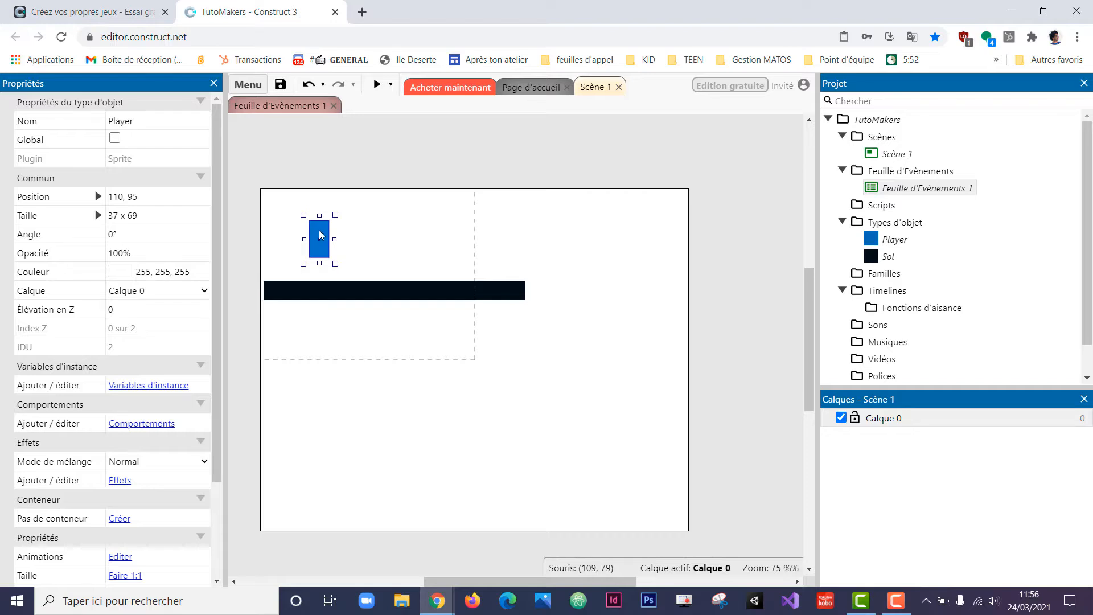
{"action": "right_click", "coordinate": [321, 235]}
{"action": "mouse_move", "coordinate": [378, 290]}
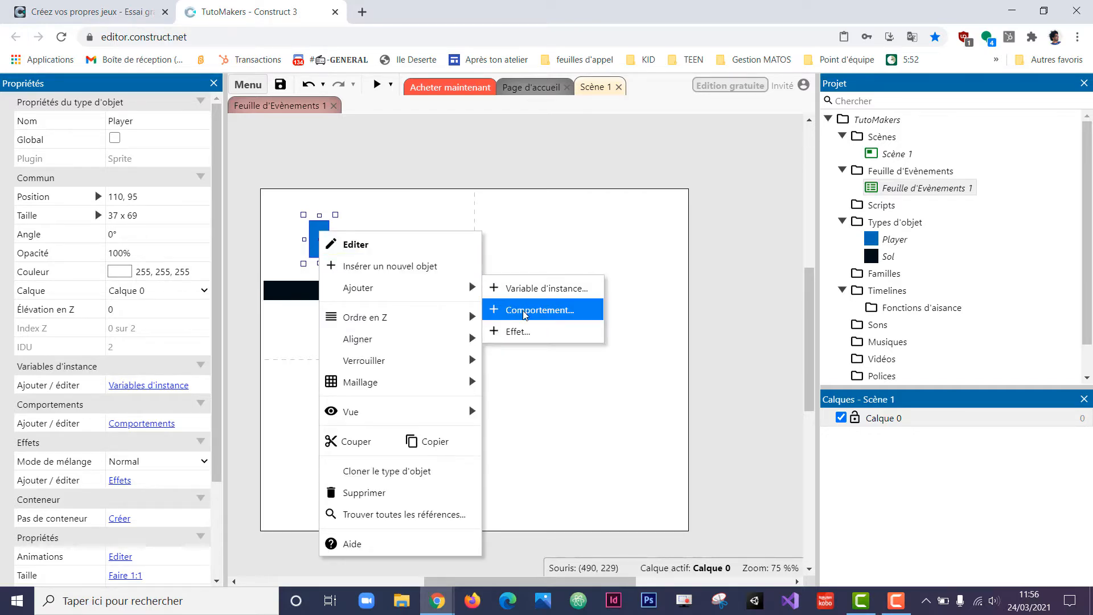
{"action": "left_click", "coordinate": [446, 212]}
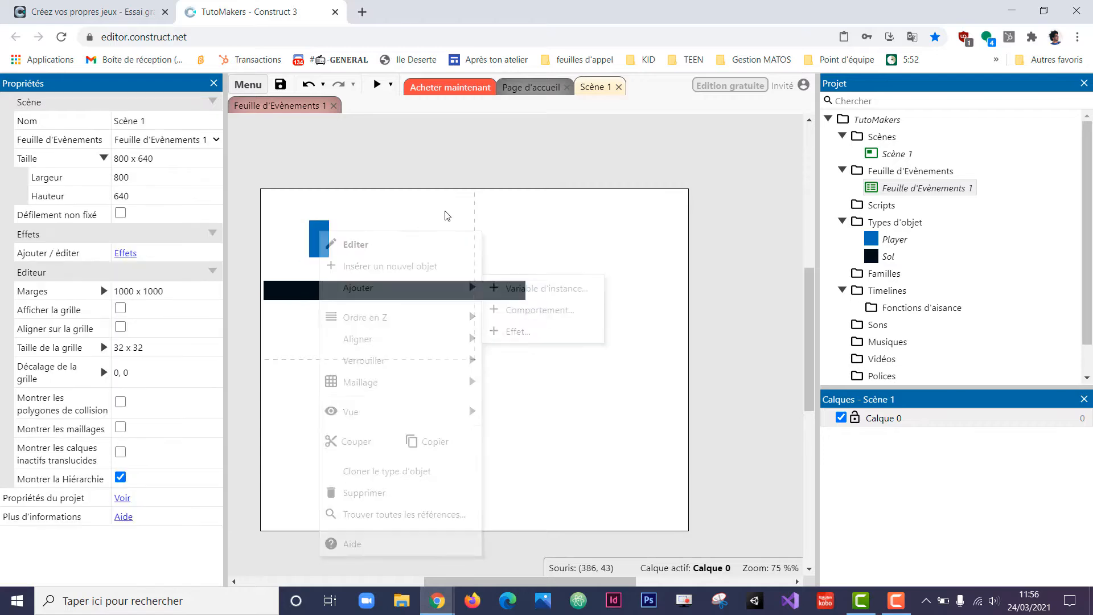
Step: Add the Plate-forme movement behavior to the Player object and close its behaviors dialog
{"action": "left_click", "coordinate": [316, 237]}
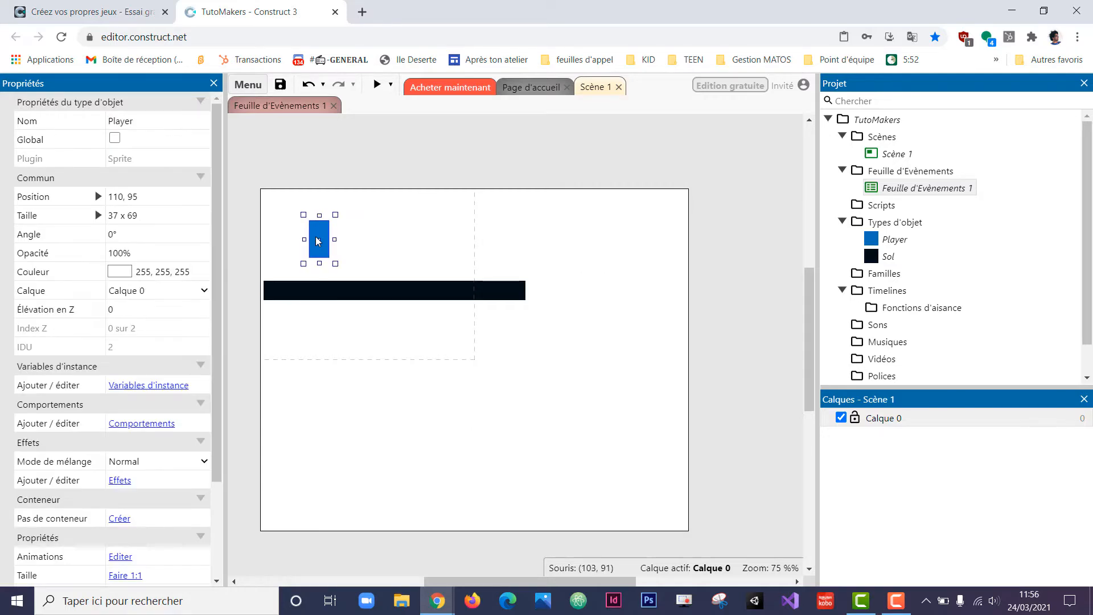
{"action": "left_click", "coordinate": [143, 425]}
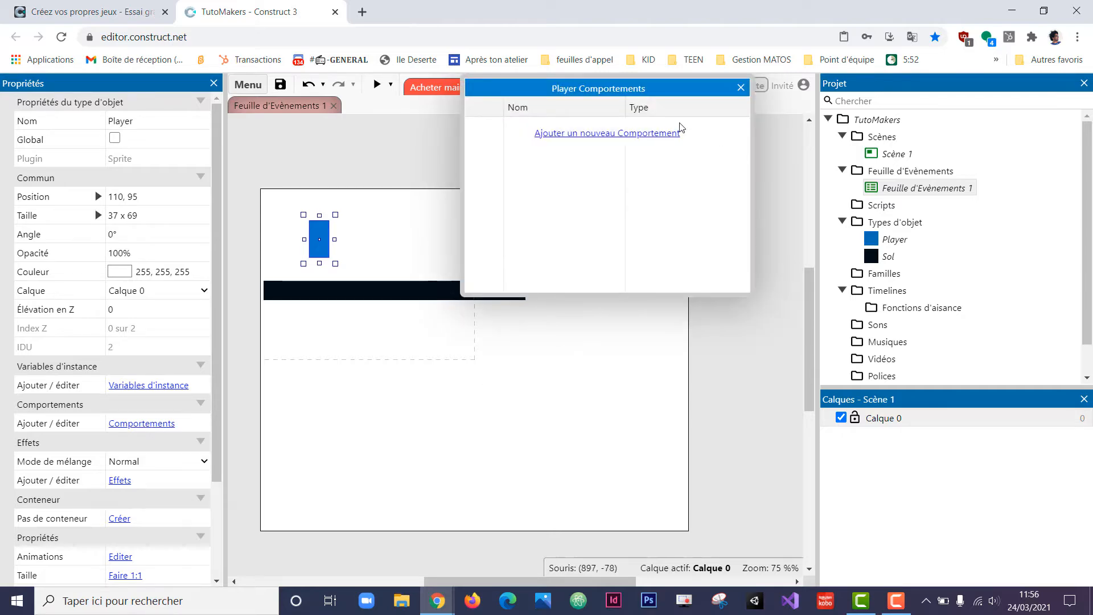
{"action": "left_click", "coordinate": [592, 134]}
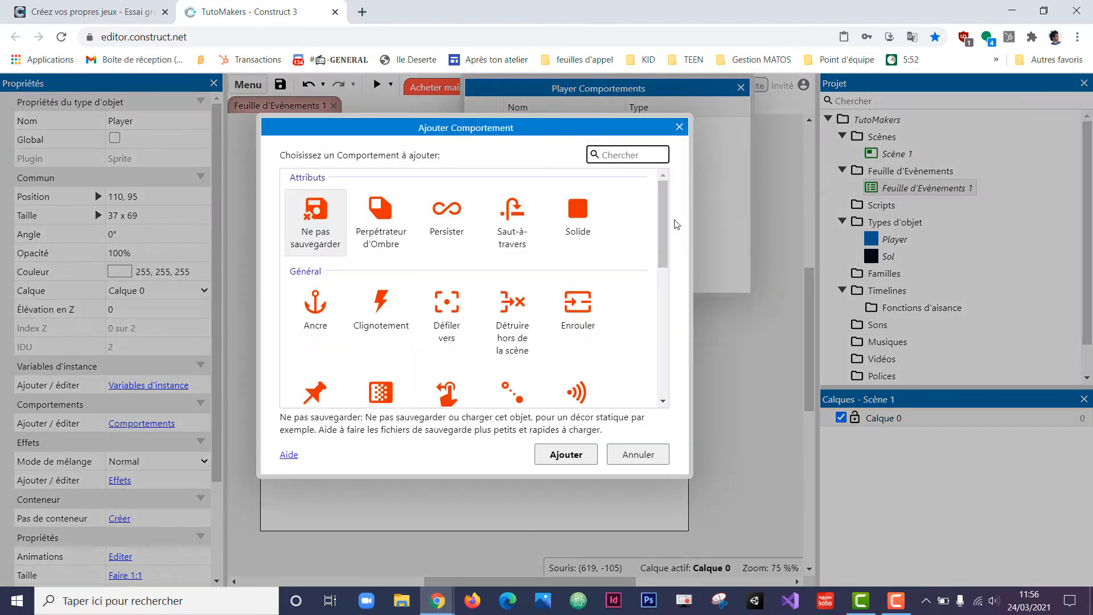
{"action": "left_click_drag", "start_coordinate": [664, 211], "coordinate": [657, 347]}
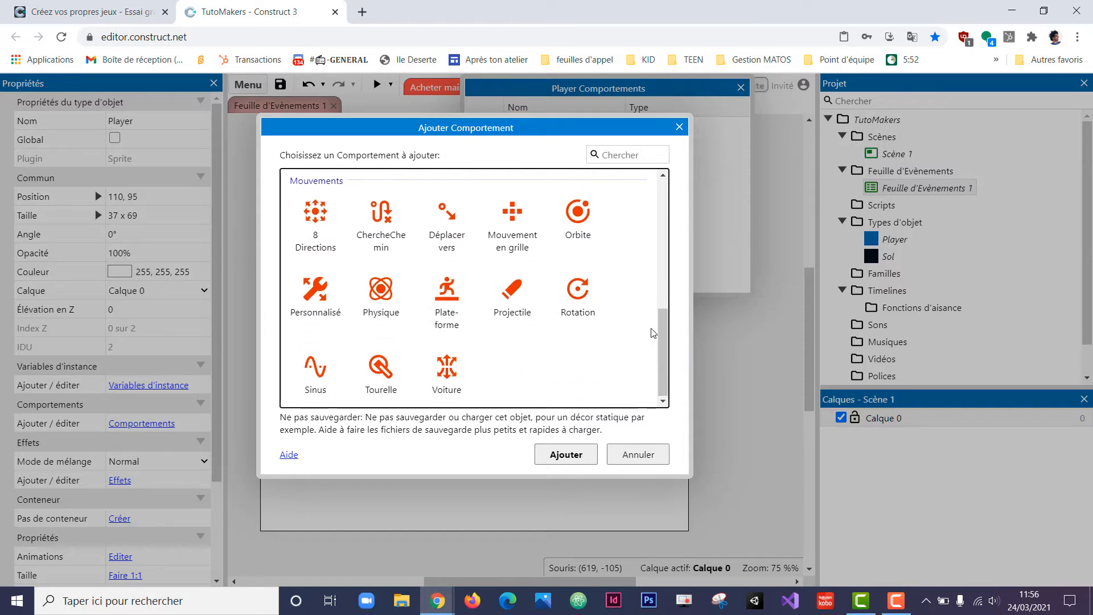
{"action": "double_click", "coordinate": [451, 298]}
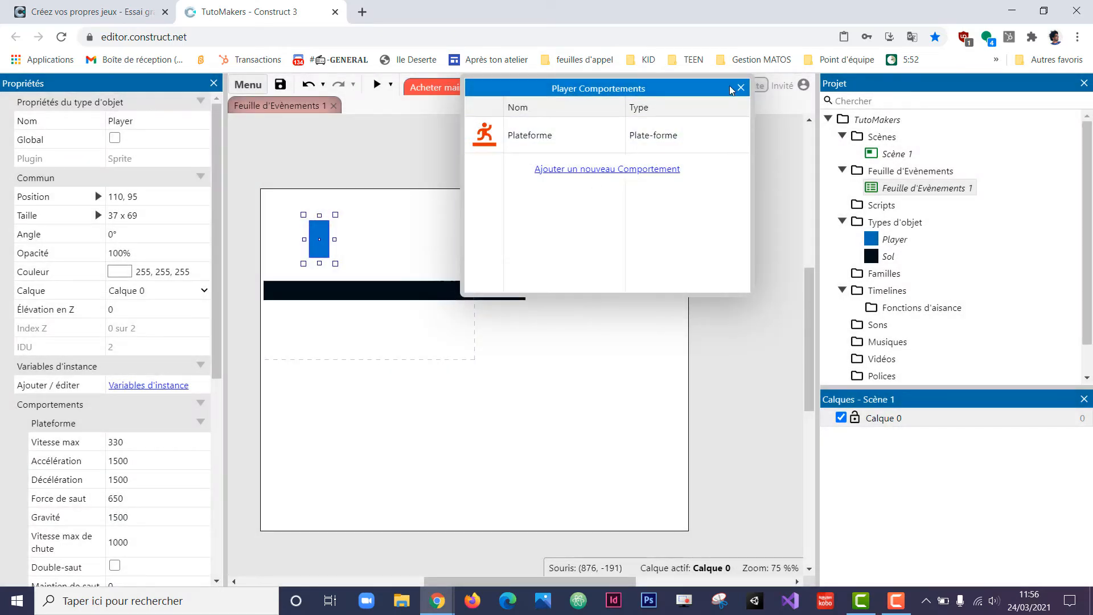
{"action": "left_click", "coordinate": [741, 90]}
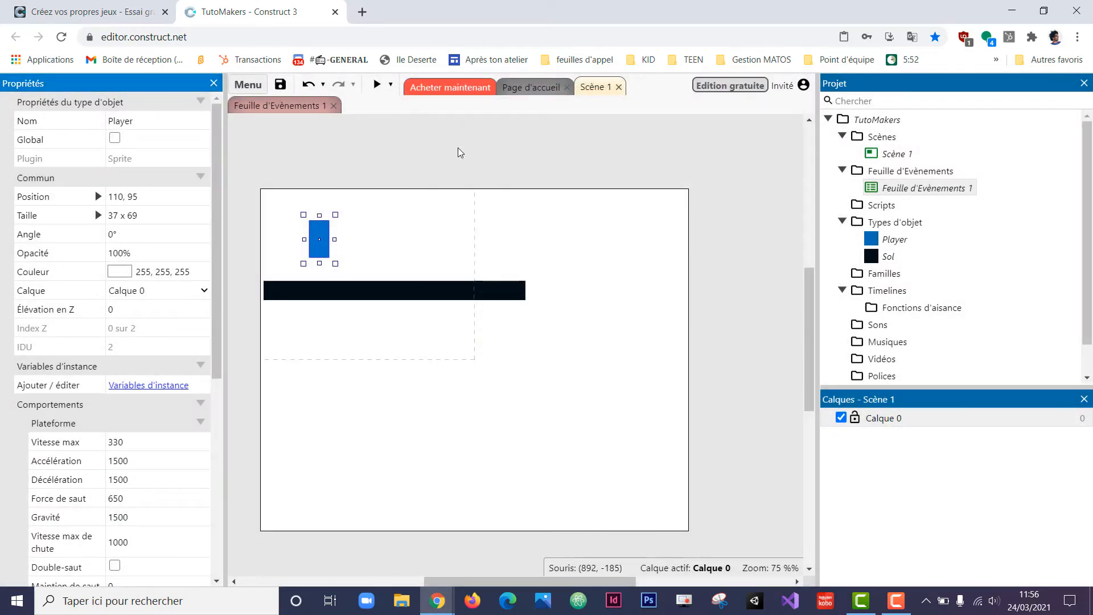
Step: Preview the game to check how the Player behaves with the Plate-forme behavior, and close the preview
{"action": "left_click", "coordinate": [377, 86]}
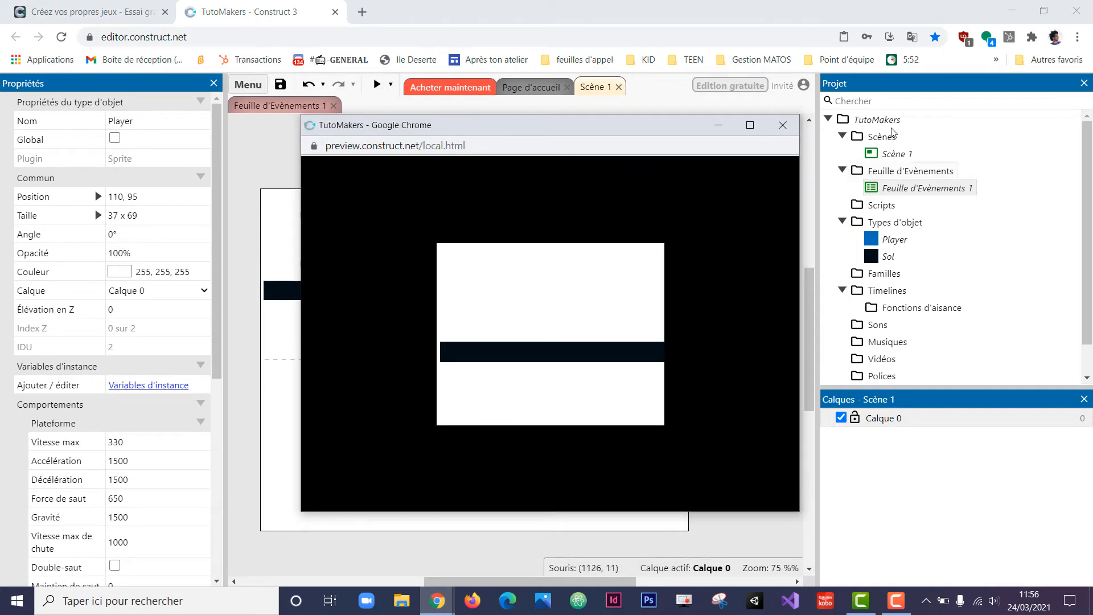
{"action": "left_click", "coordinate": [782, 130]}
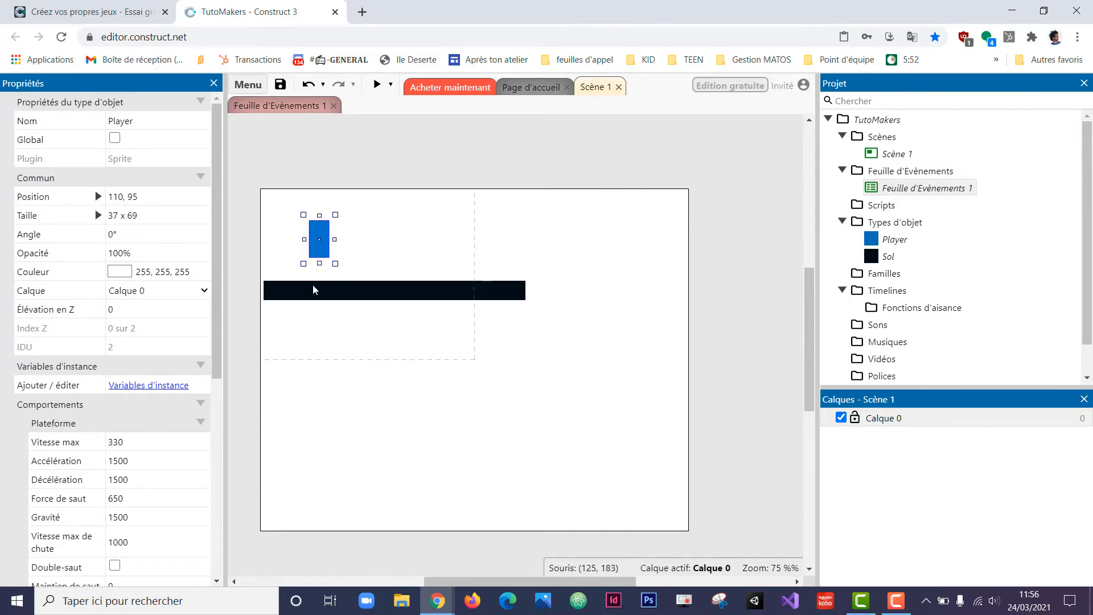
Step: Add the Solide behavior to the Sol bar and close its behaviors dialog
{"action": "left_click", "coordinate": [373, 298]}
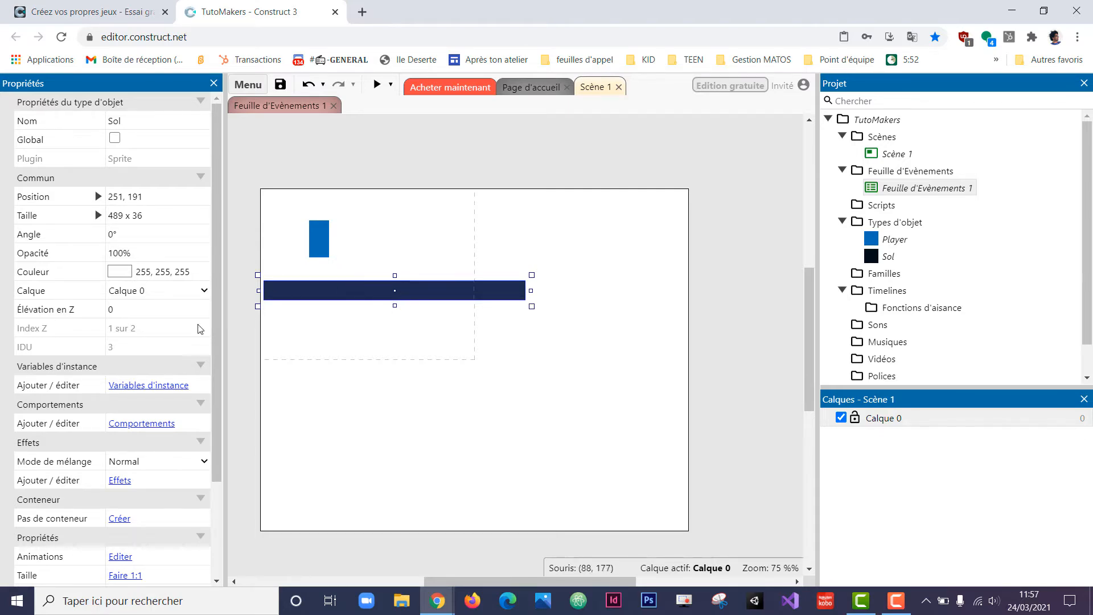
{"action": "left_click", "coordinate": [142, 424]}
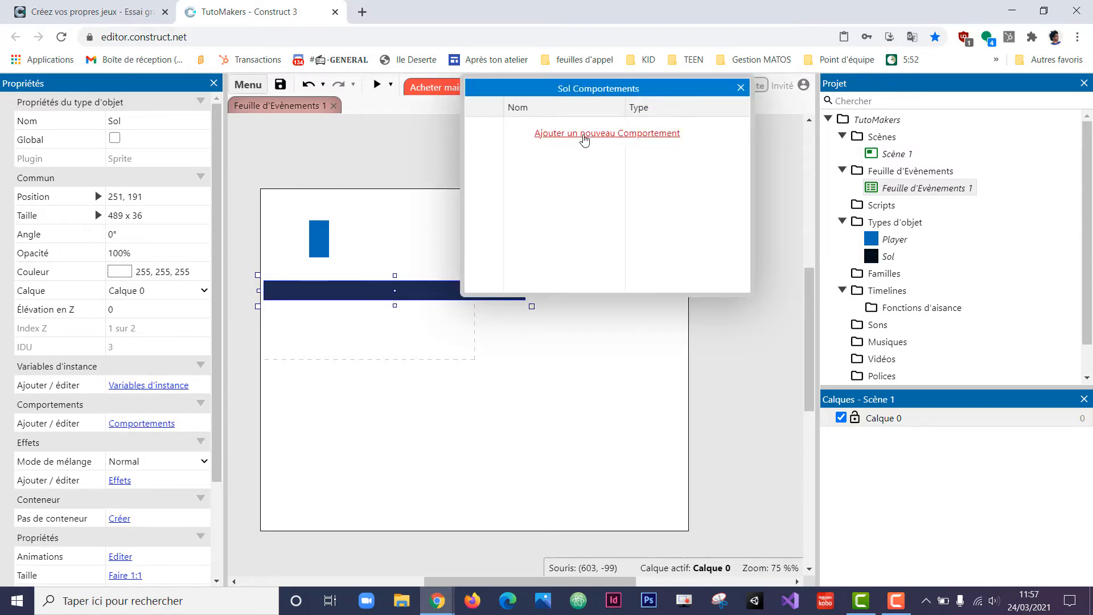
{"action": "left_click", "coordinate": [585, 134]}
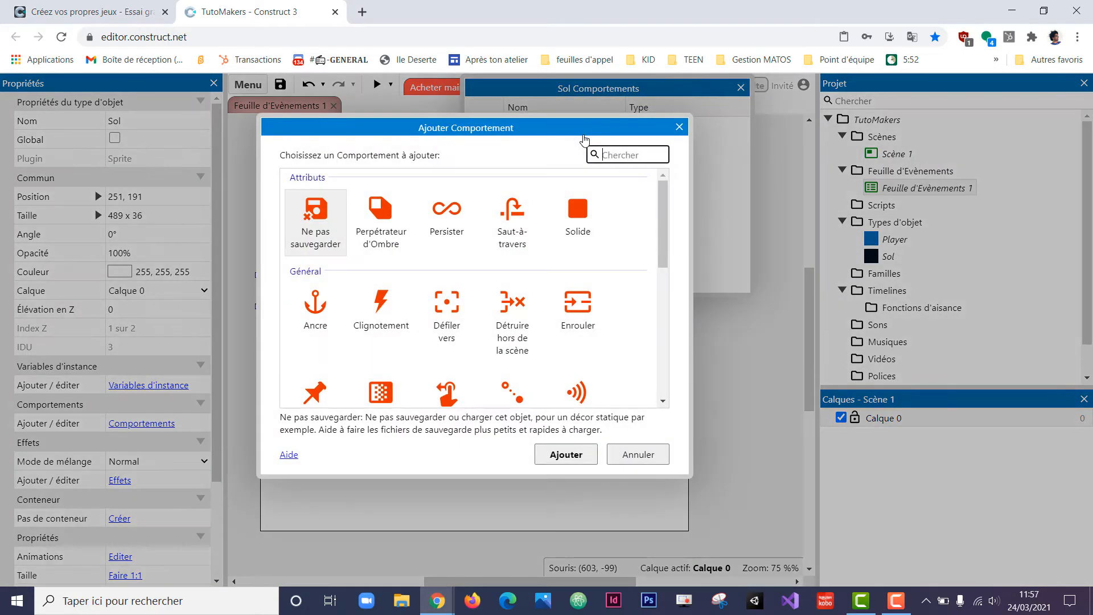
{"action": "double_click", "coordinate": [583, 215]}
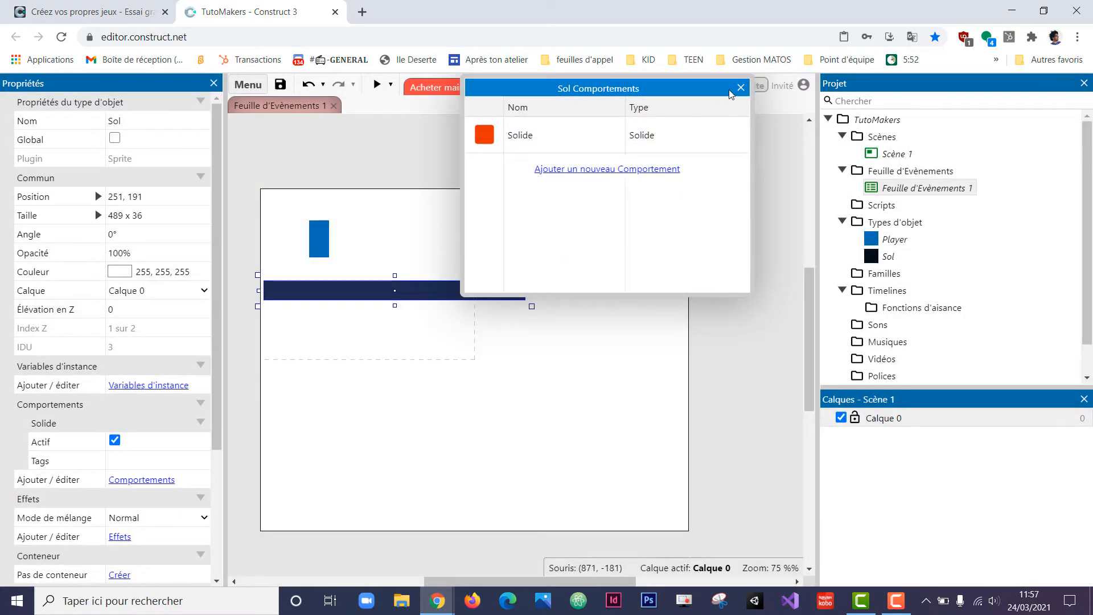
{"action": "left_click", "coordinate": [740, 88]}
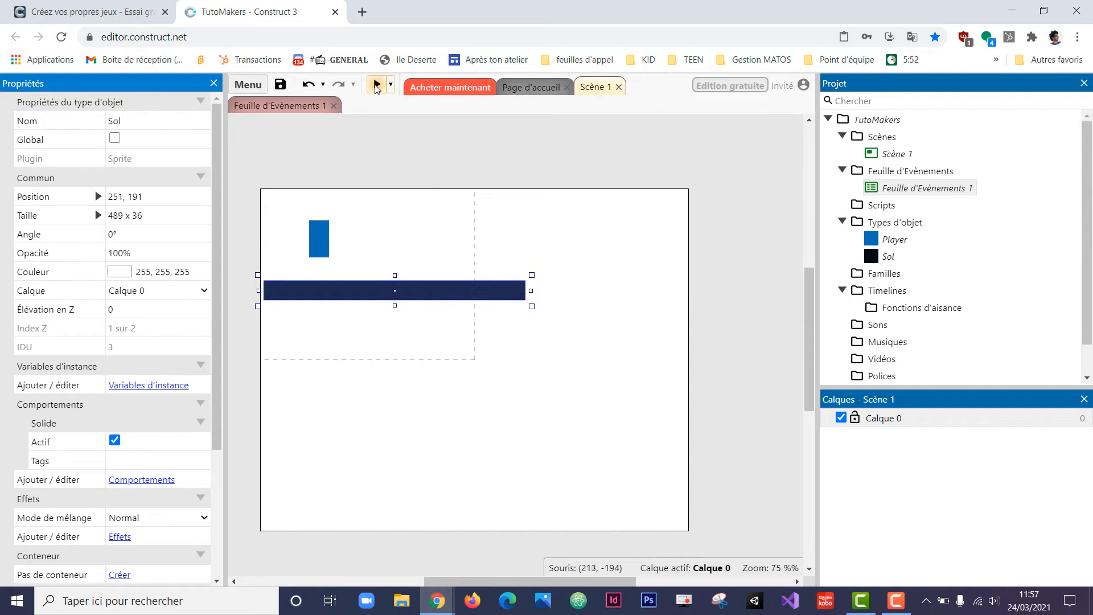
Step: Preview the game and test the Player by moving it left and right and jumping on the floor bar
{"action": "left_click", "coordinate": [376, 86]}
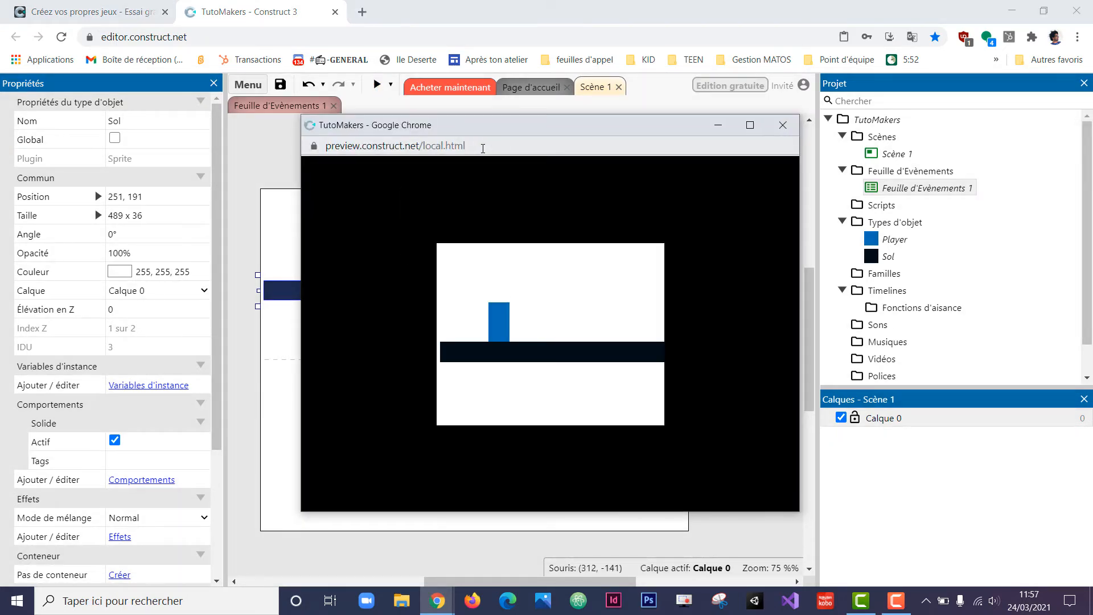
{"action": "key", "text": "Right"}
{"action": "key", "text": "Up"}
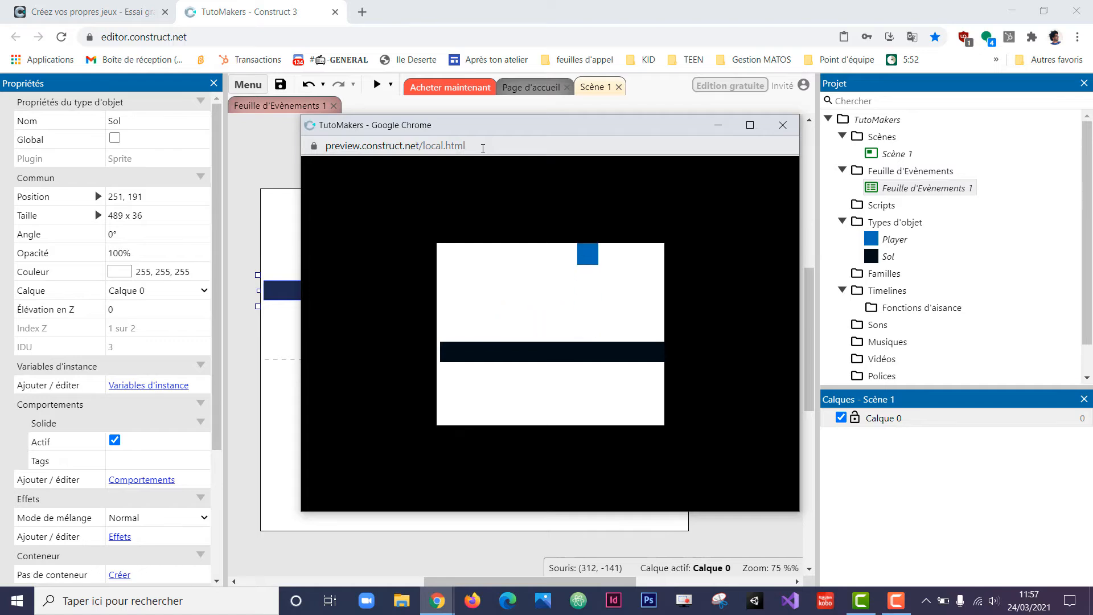
{"action": "key", "text": "Right"}
{"action": "key", "text": "Left"}
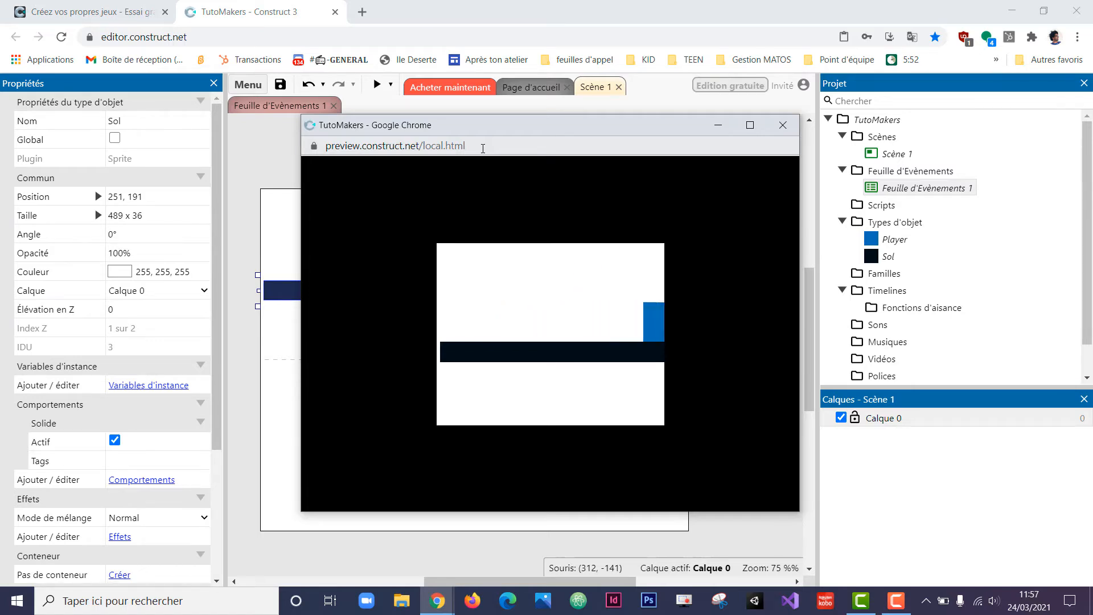
{"action": "key", "text": "Right"}
{"action": "key", "text": "Left"}
{"action": "key", "text": "Right"}
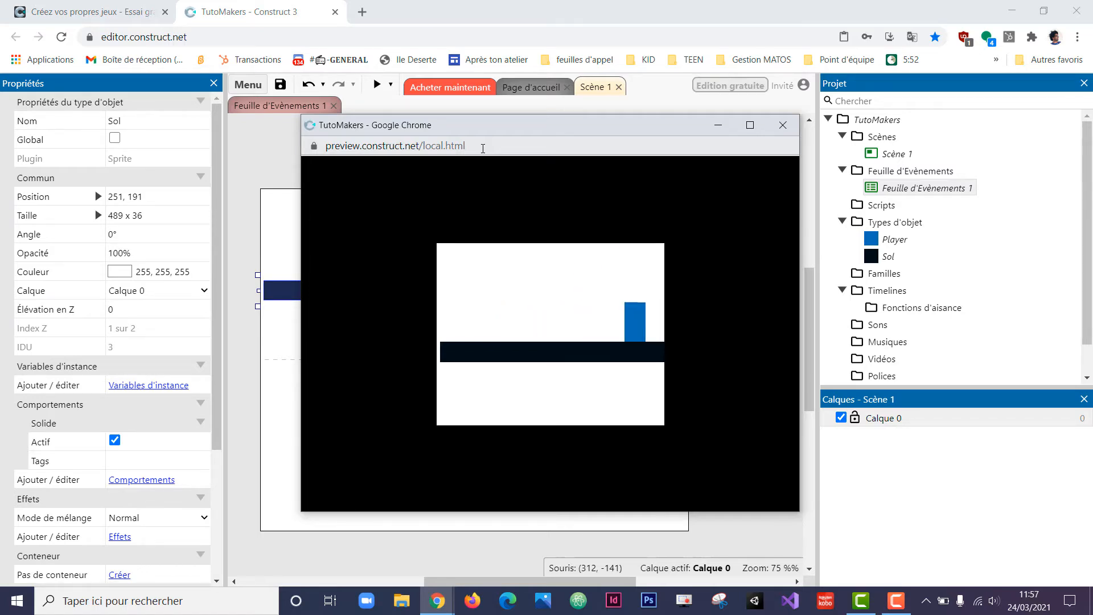
{"action": "key", "text": "Left"}
{"action": "key", "text": "Right"}
{"action": "key", "text": "Up"}
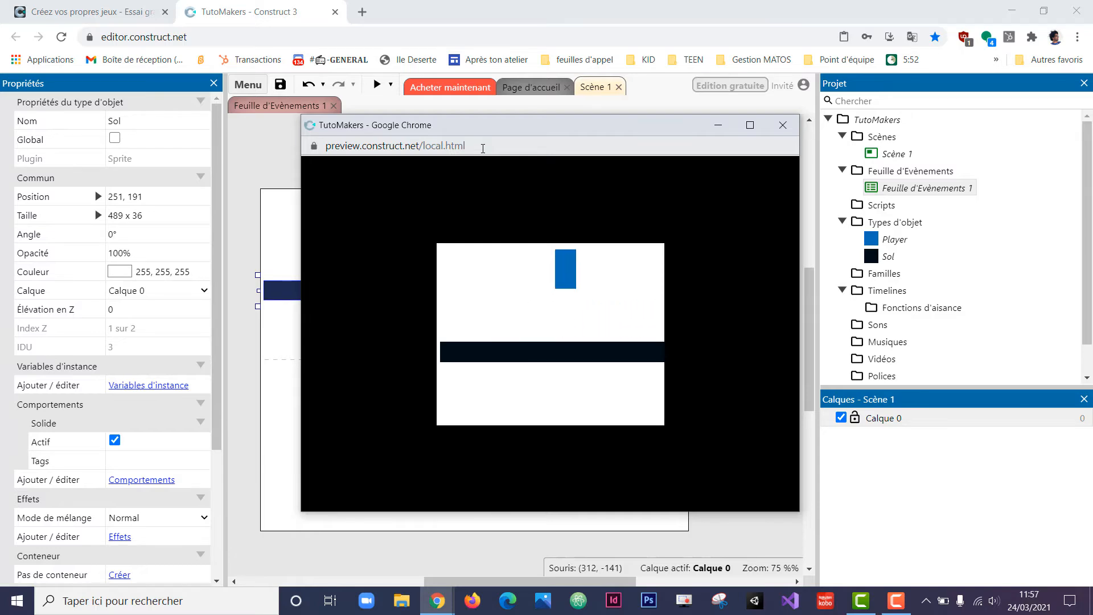
{"action": "key", "text": "Left"}
{"action": "key", "text": "Right"}
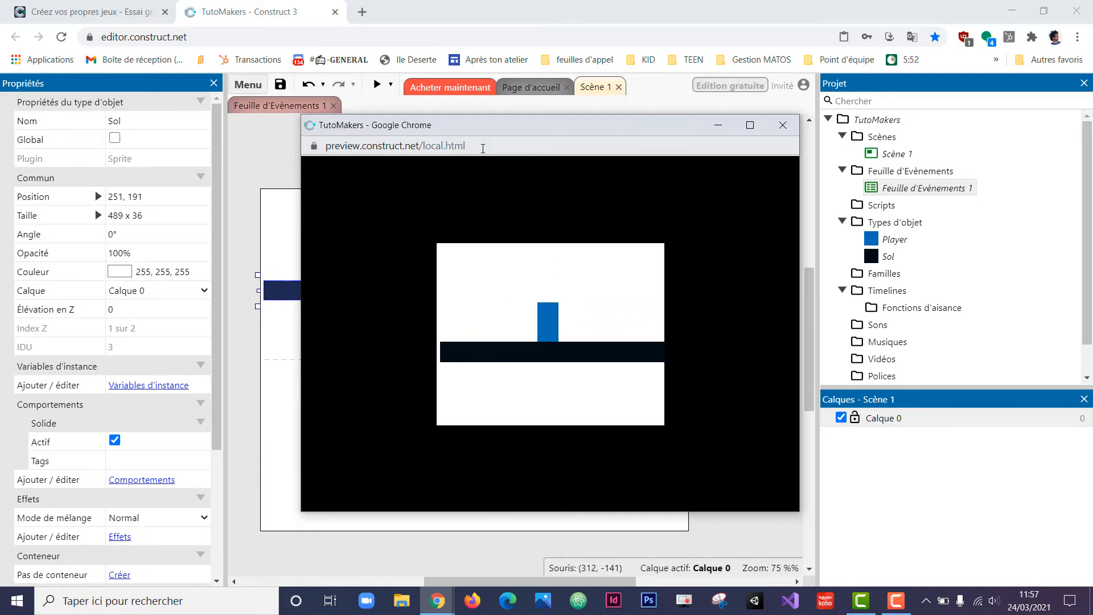
Step: Close the preview, add the Défiler vers behavior to the Player object, and close its behaviors dialog
{"action": "left_click", "coordinate": [781, 126]}
{"action": "left_click", "coordinate": [358, 249]}
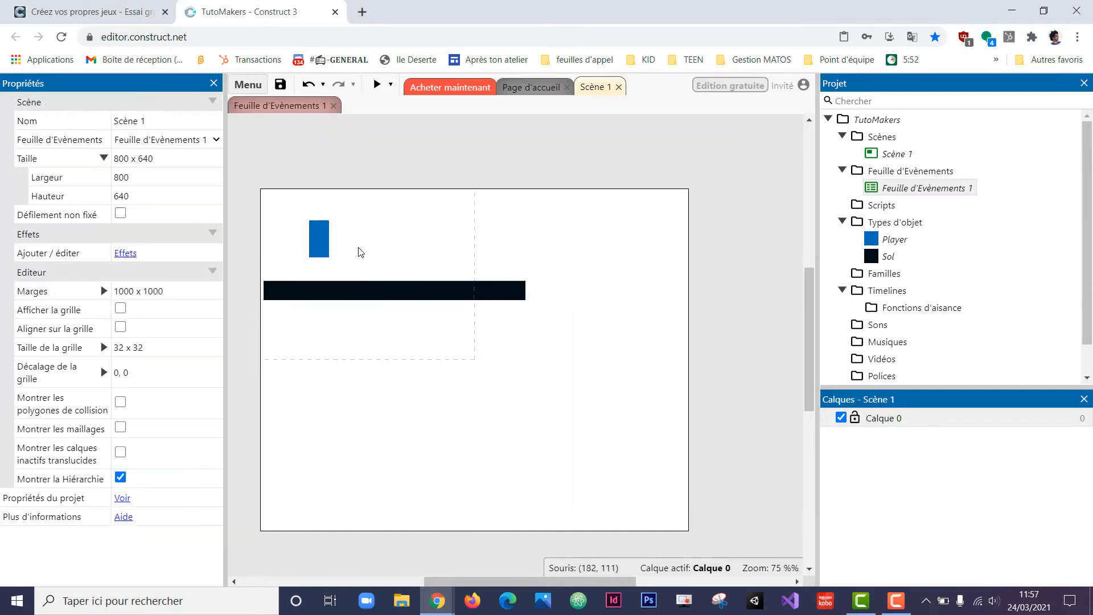
{"action": "left_click", "coordinate": [318, 248]}
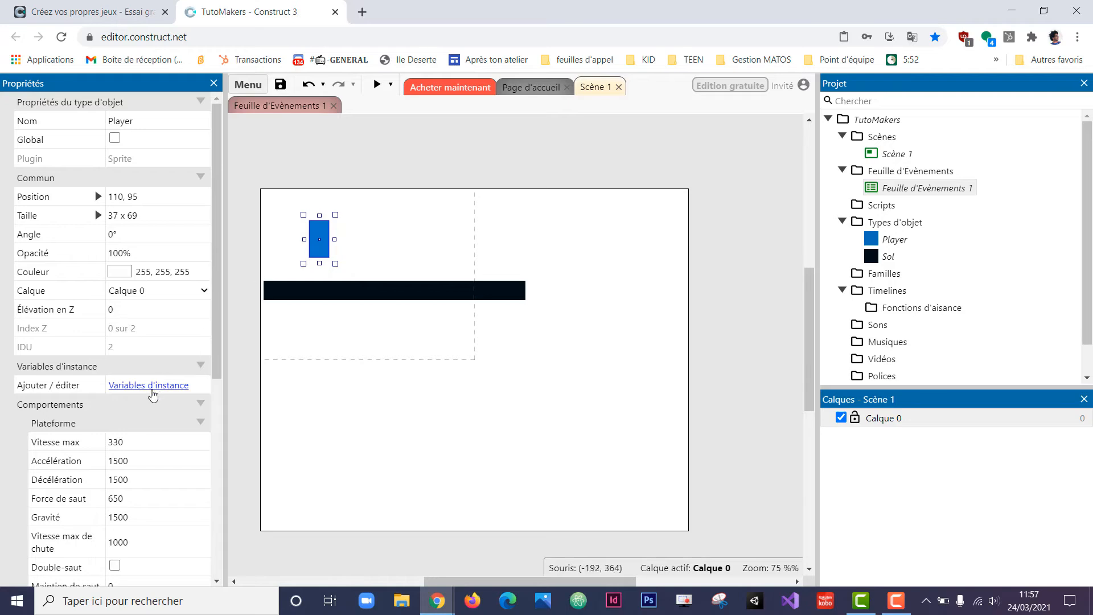
{"action": "scroll", "coordinate": [215, 353], "scroll_direction": "down", "scroll_amount": 5}
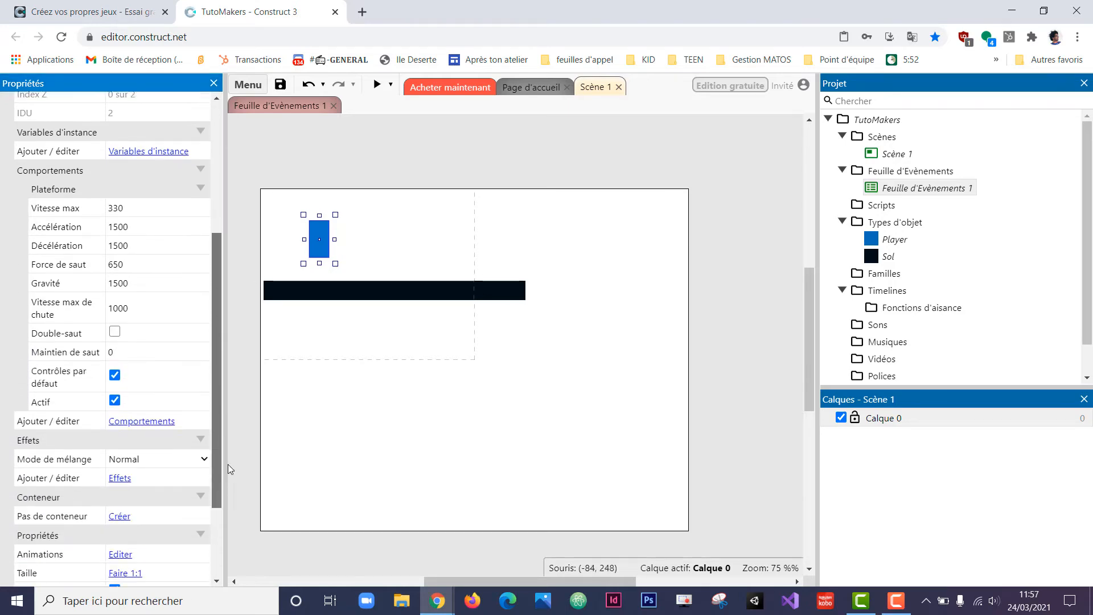
{"action": "left_click", "coordinate": [137, 377]}
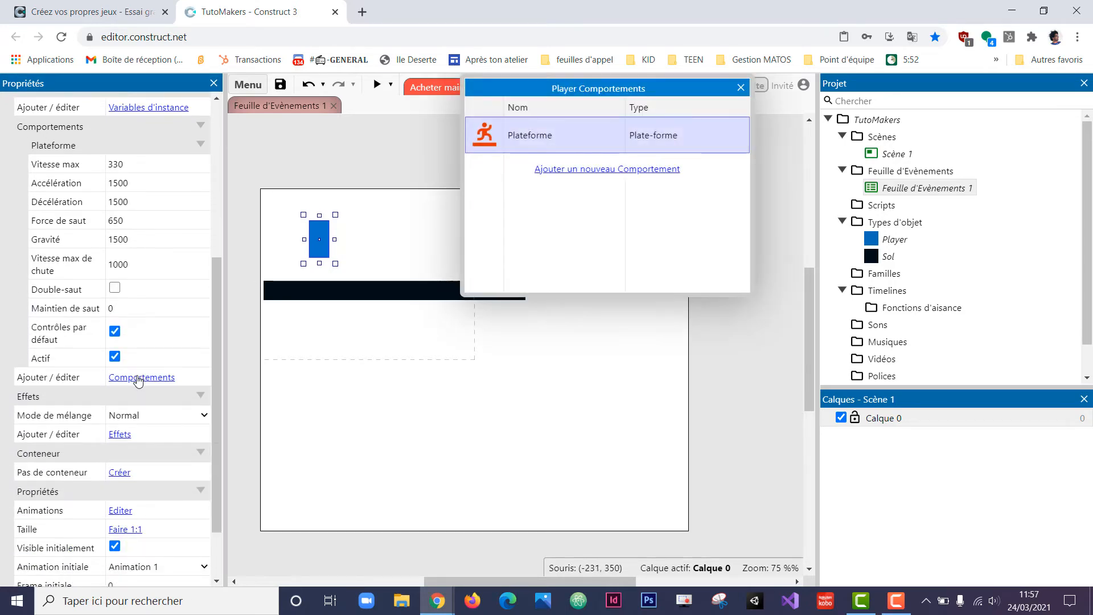
{"action": "left_click", "coordinate": [582, 171]}
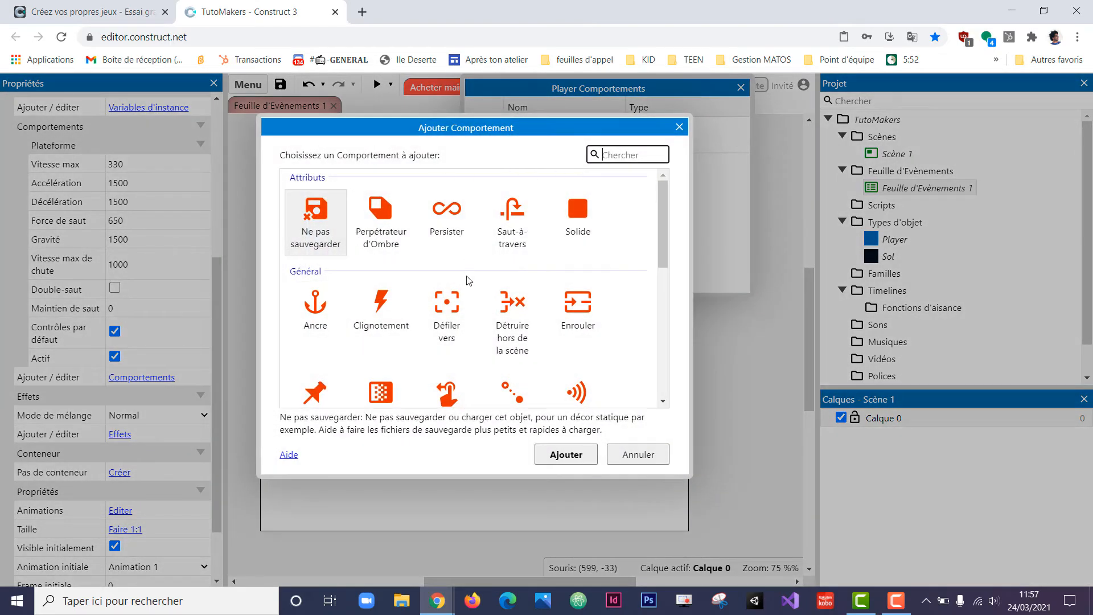
{"action": "double_click", "coordinate": [454, 313]}
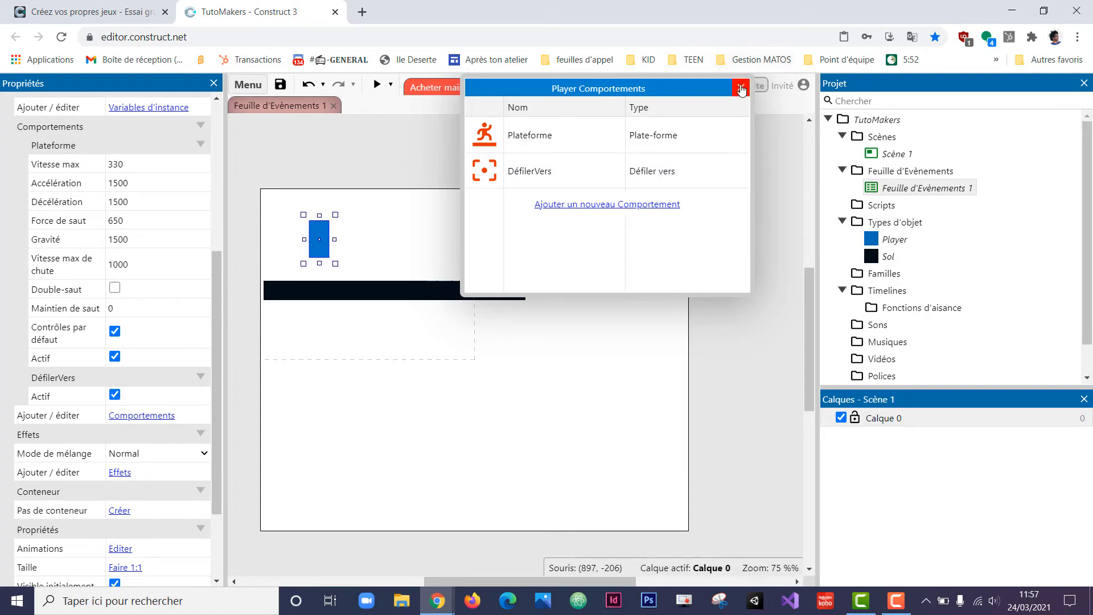
{"action": "right_click", "coordinate": [535, 179]}
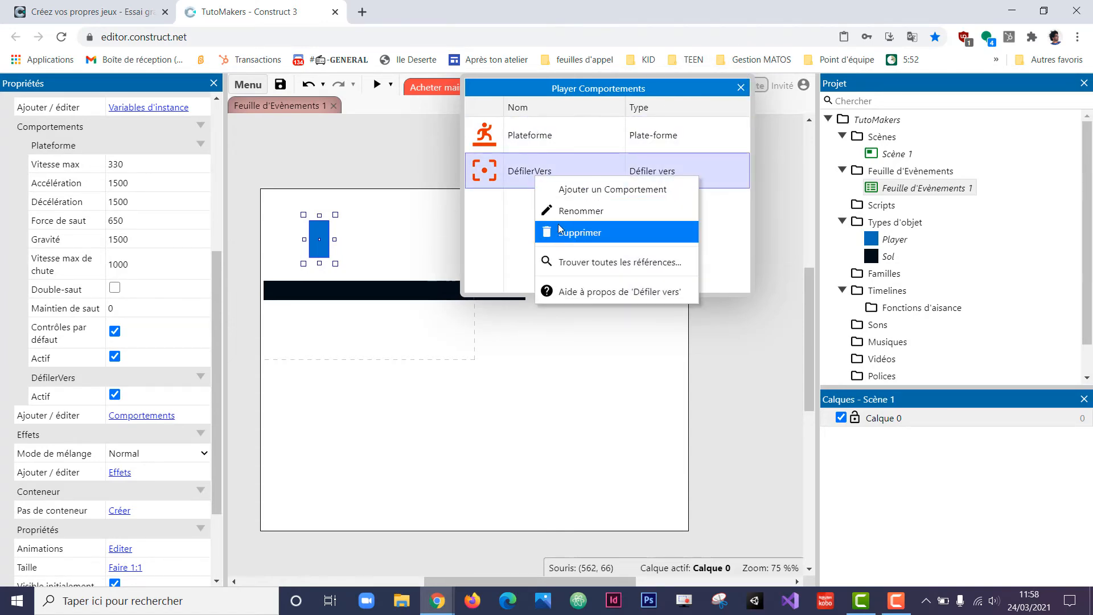
{"action": "left_click", "coordinate": [485, 227]}
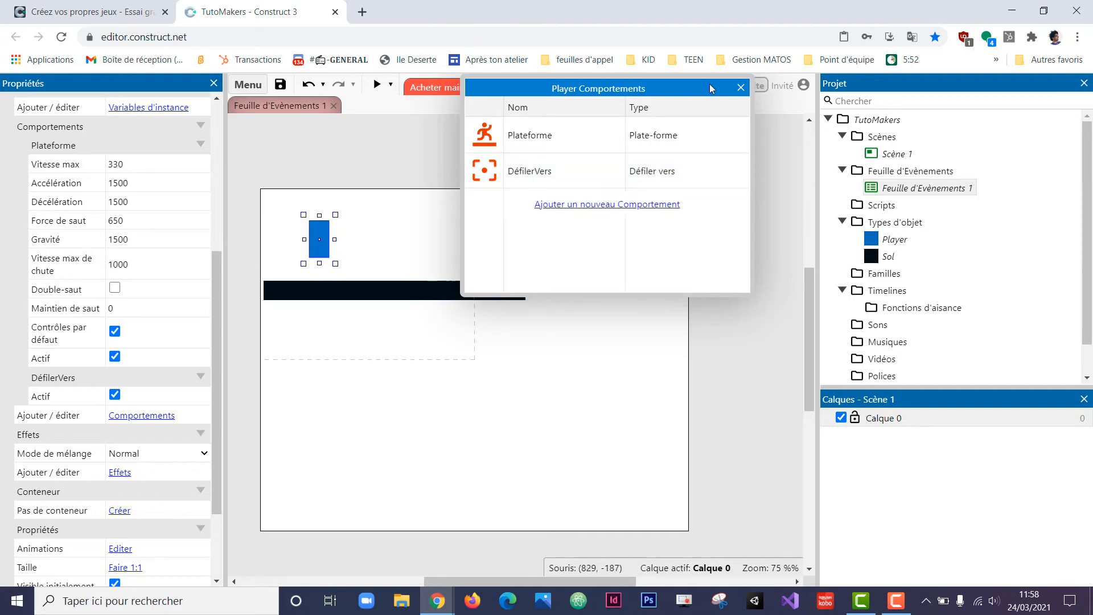
{"action": "left_click", "coordinate": [740, 89]}
Step: Preview the game, move the Player left and right and make it jump to test the camera following, and close the preview
{"action": "left_click", "coordinate": [376, 84]}
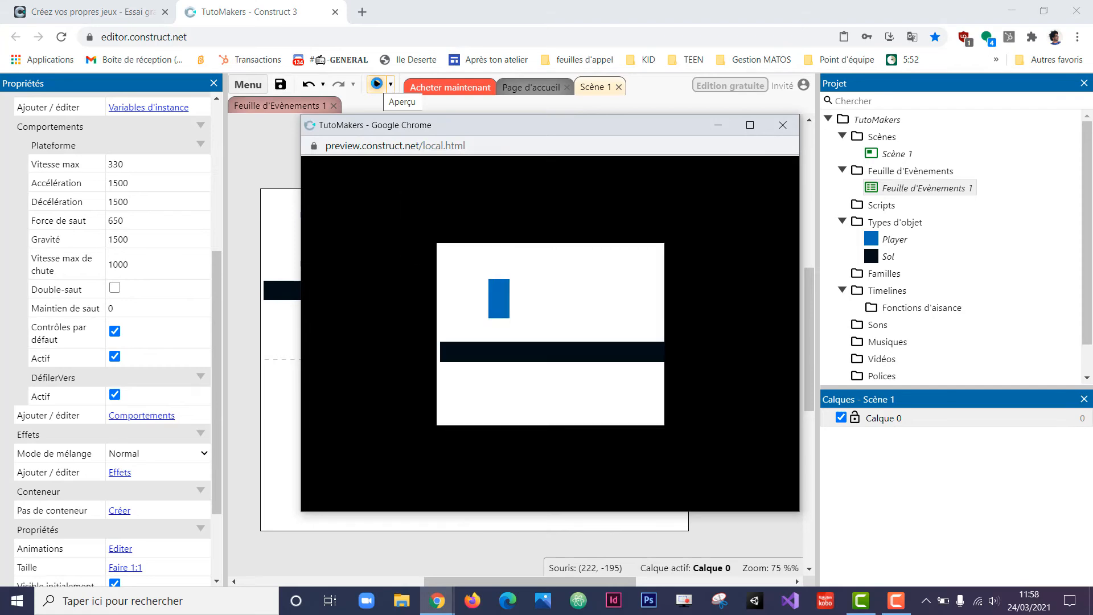
{"action": "key", "text": "Right"}
{"action": "key", "text": "Left"}
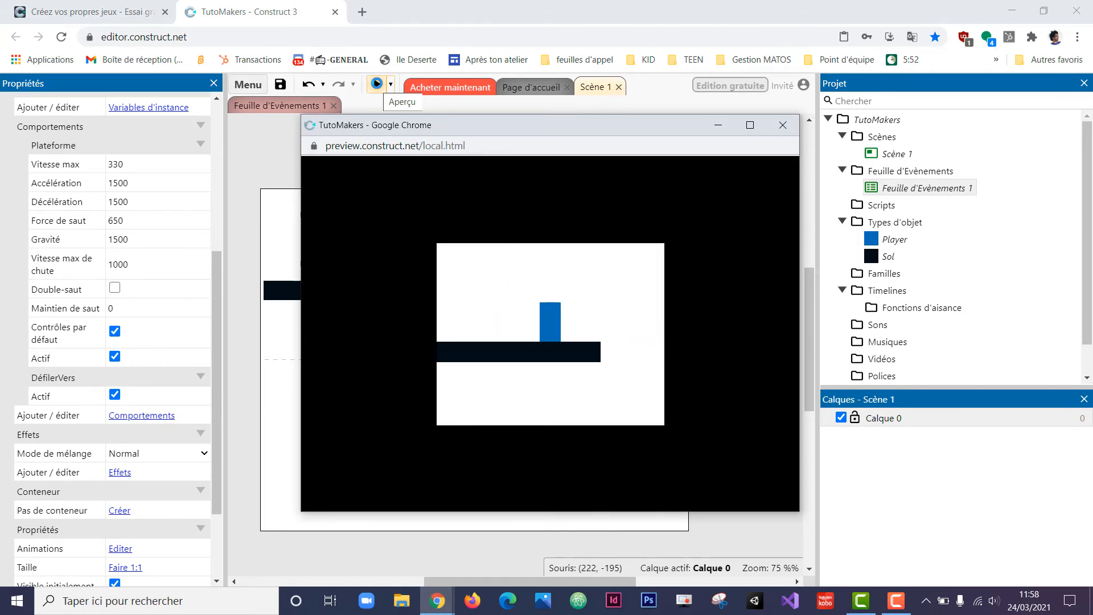
{"action": "key", "text": "Right"}
{"action": "key", "text": "Up"}
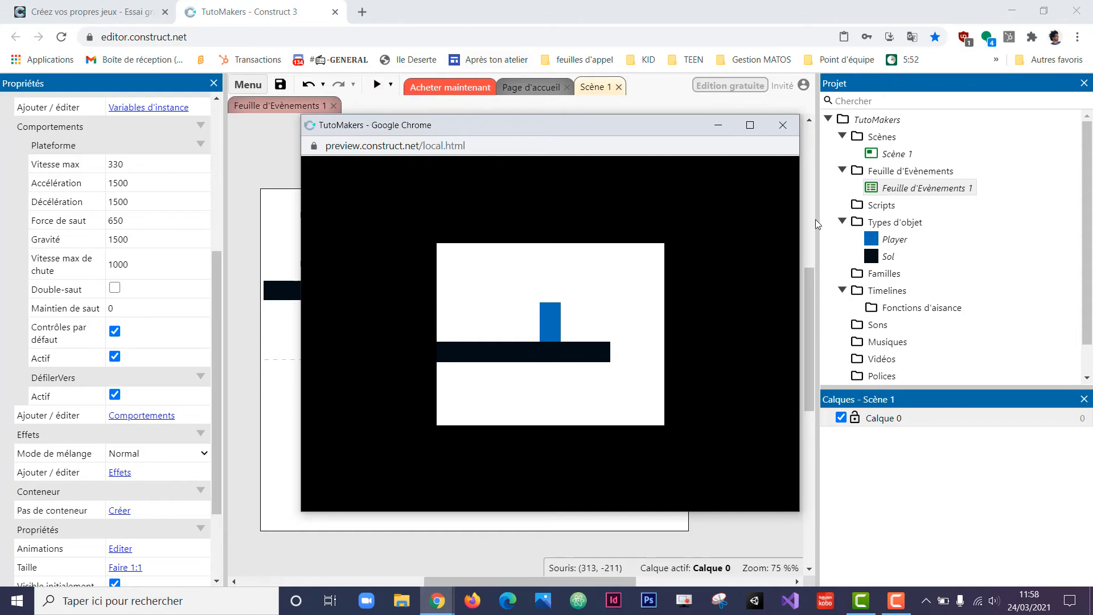
{"action": "left_click", "coordinate": [786, 127]}
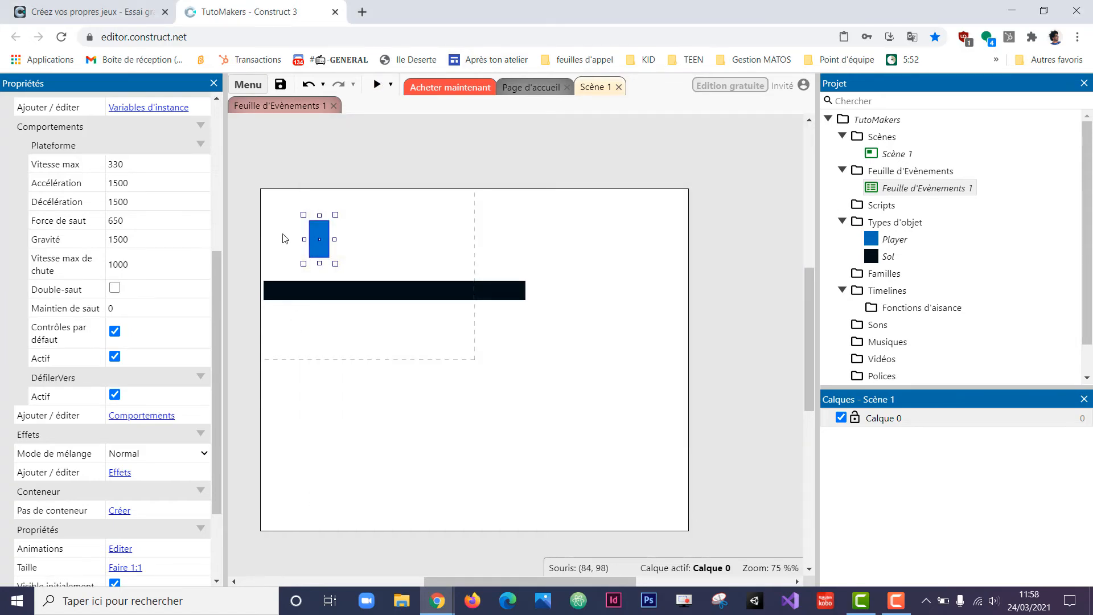
Step: Copy the Sol bar and paste a second instance level with it beyond its right end, at about 785, 191
{"action": "left_click", "coordinate": [340, 291]}
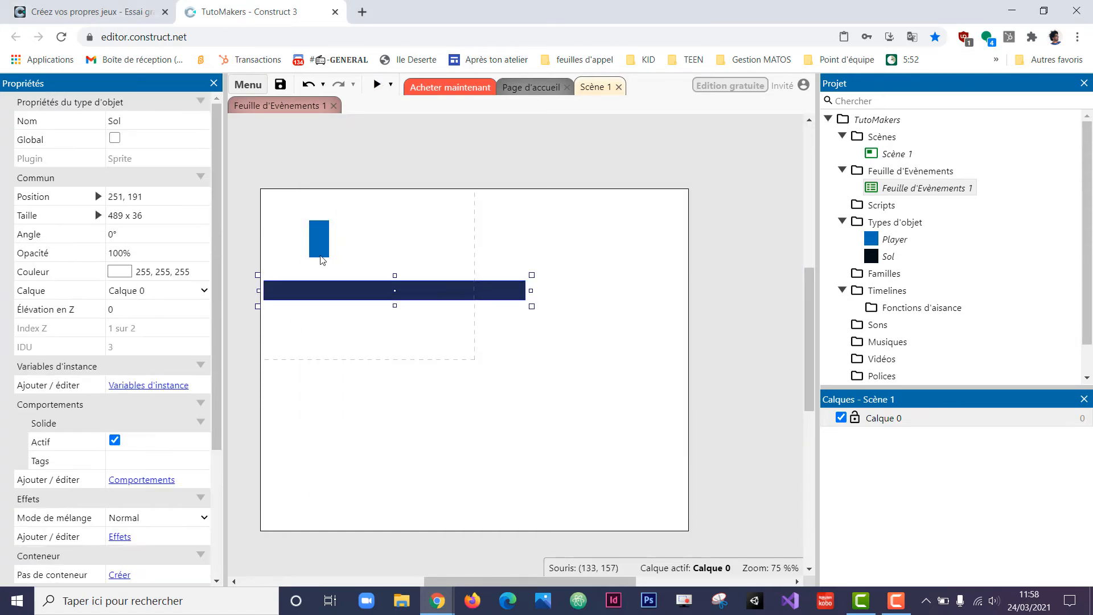
{"action": "right_click", "coordinate": [365, 293]}
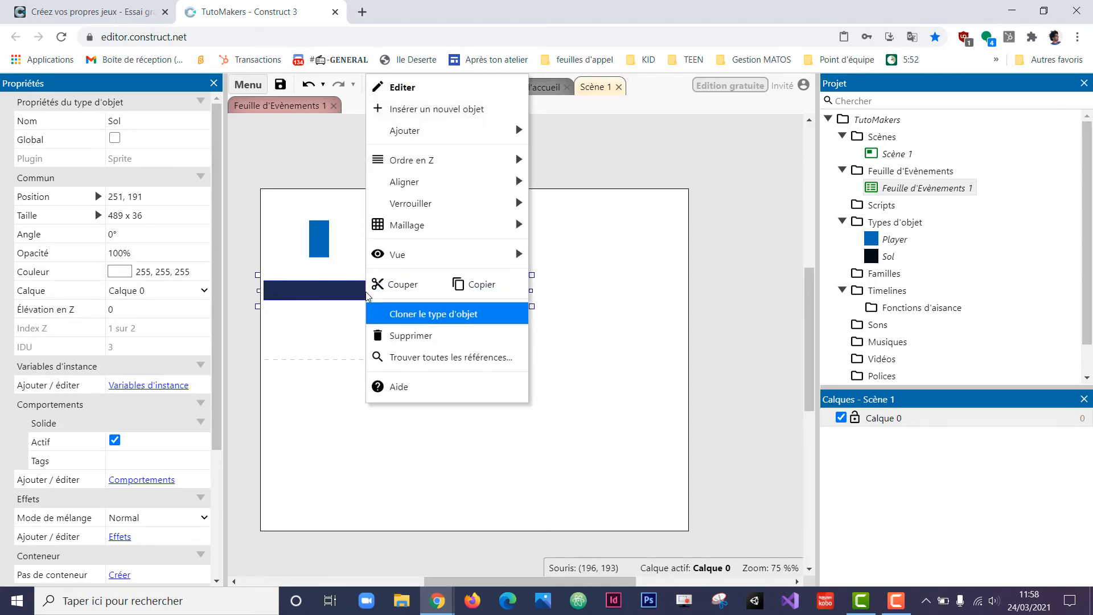
{"action": "left_click", "coordinate": [485, 291]}
{"action": "left_click", "coordinate": [598, 290]}
{"action": "right_click", "coordinate": [597, 288]}
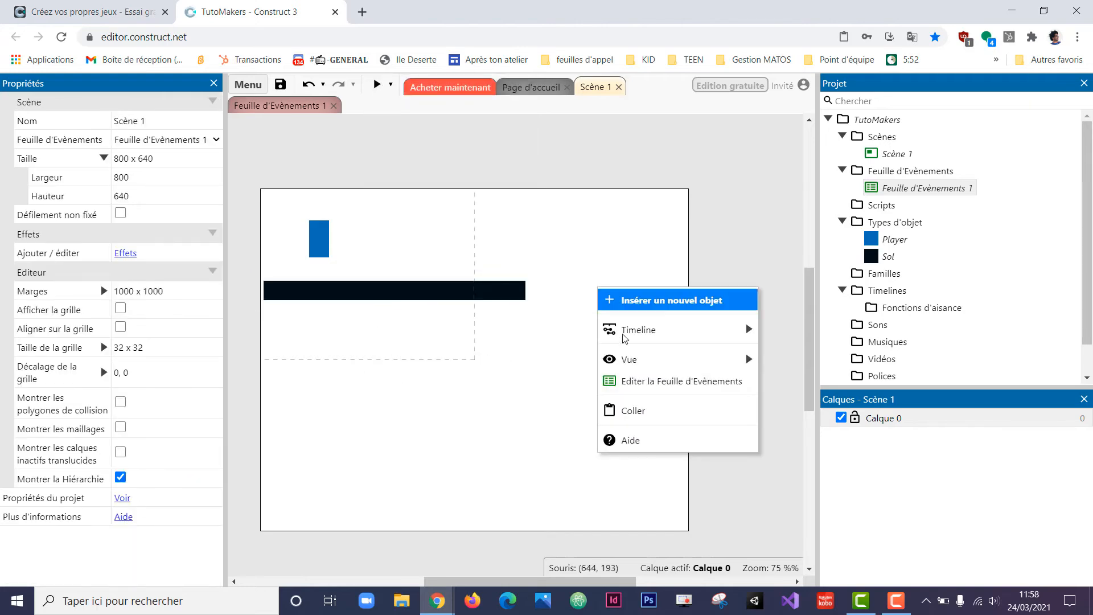
{"action": "left_click", "coordinate": [648, 409]}
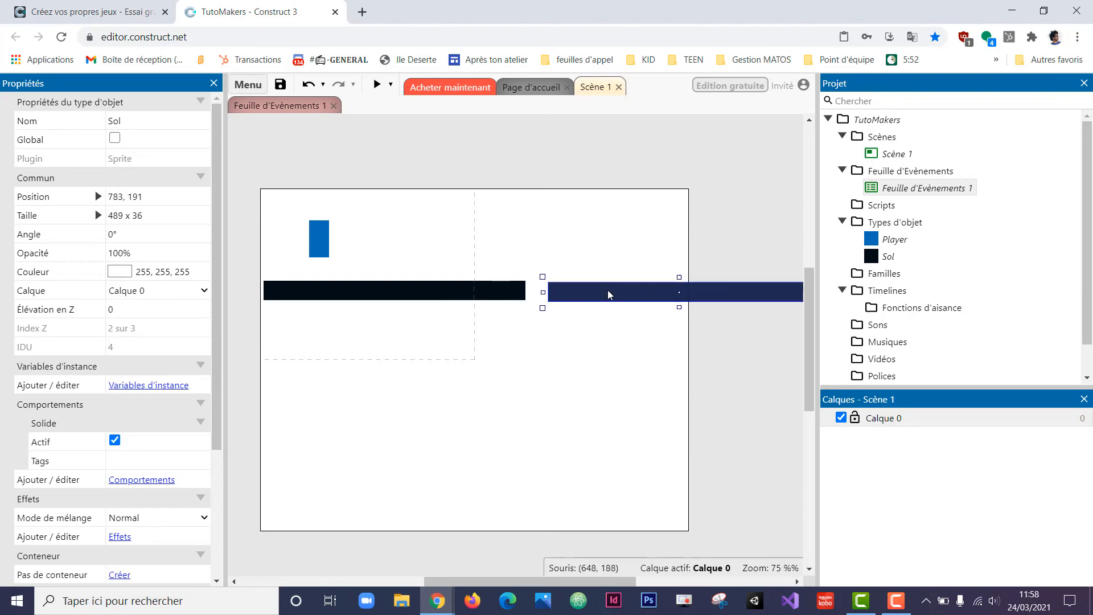
Step: Preview the game with the two Sol bars and close the preview
{"action": "left_click", "coordinate": [377, 85]}
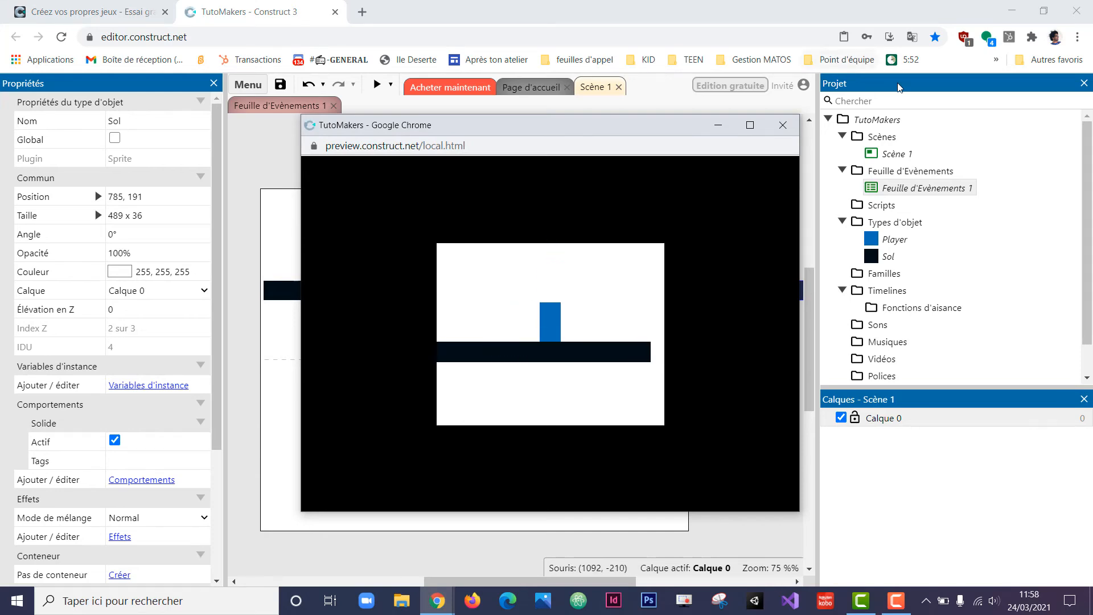
{"action": "left_click", "coordinate": [783, 125]}
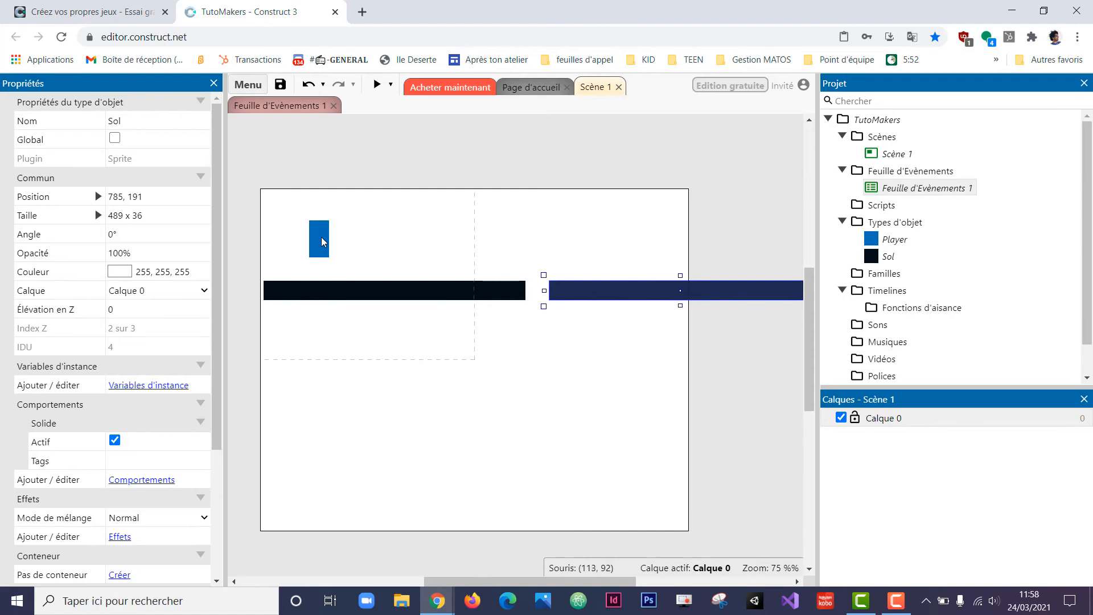
Step: Enable Double-saut in the Player's Plateforme behavior
{"action": "left_click", "coordinate": [321, 238]}
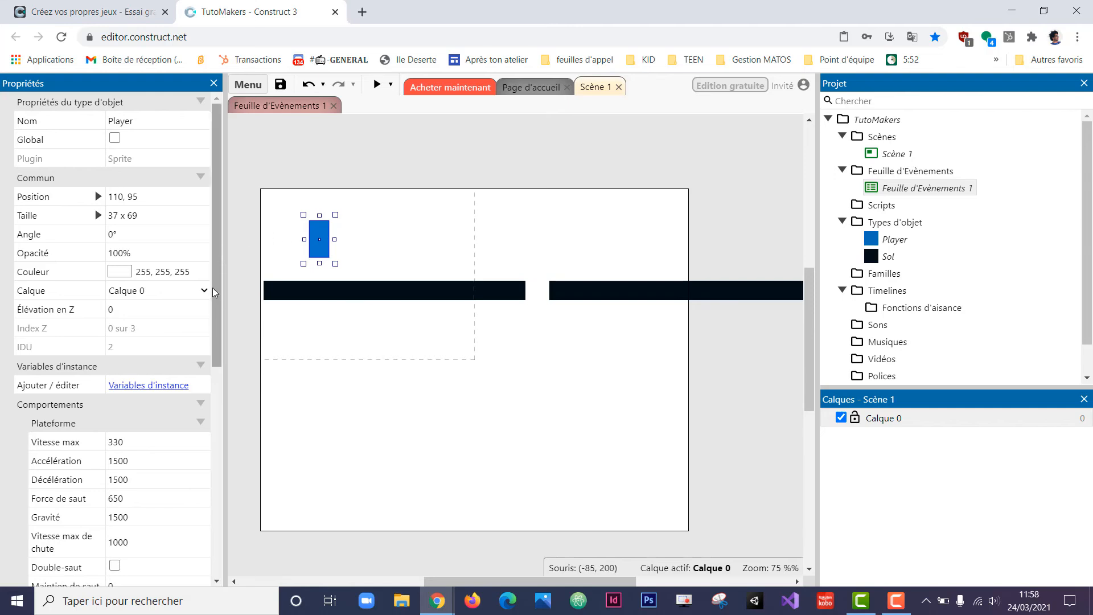
{"action": "left_click_drag", "start_coordinate": [213, 288], "coordinate": [237, 419]}
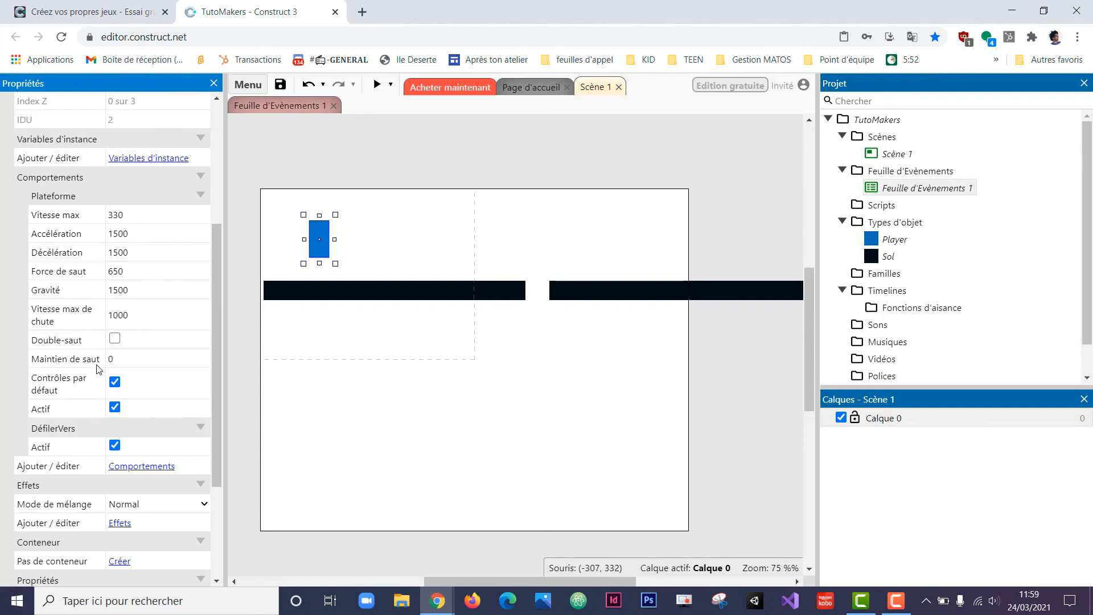
{"action": "left_click", "coordinate": [116, 340]}
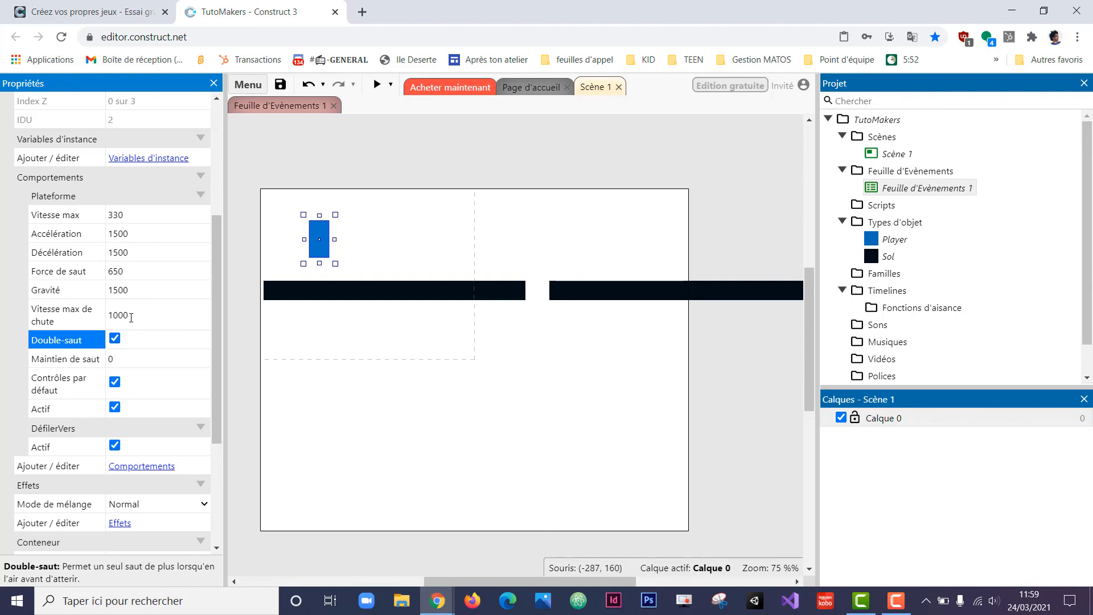
{"action": "left_click", "coordinate": [411, 227]}
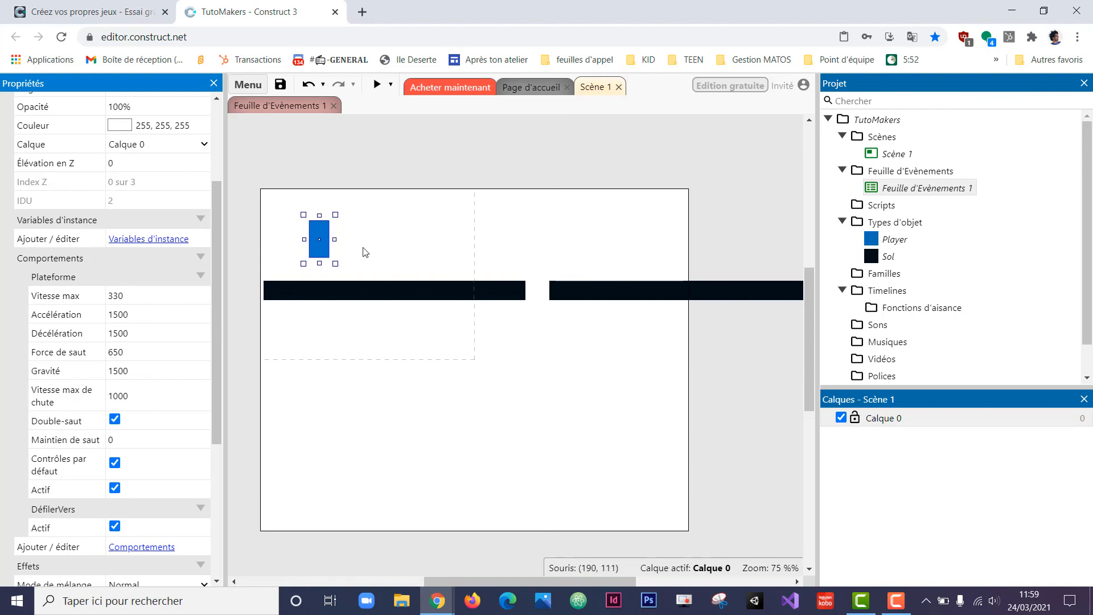
Step: Shorten the first Sol bar from its right end to a width of about 358, widening the gap between the two bars
{"action": "left_click", "coordinate": [374, 290]}
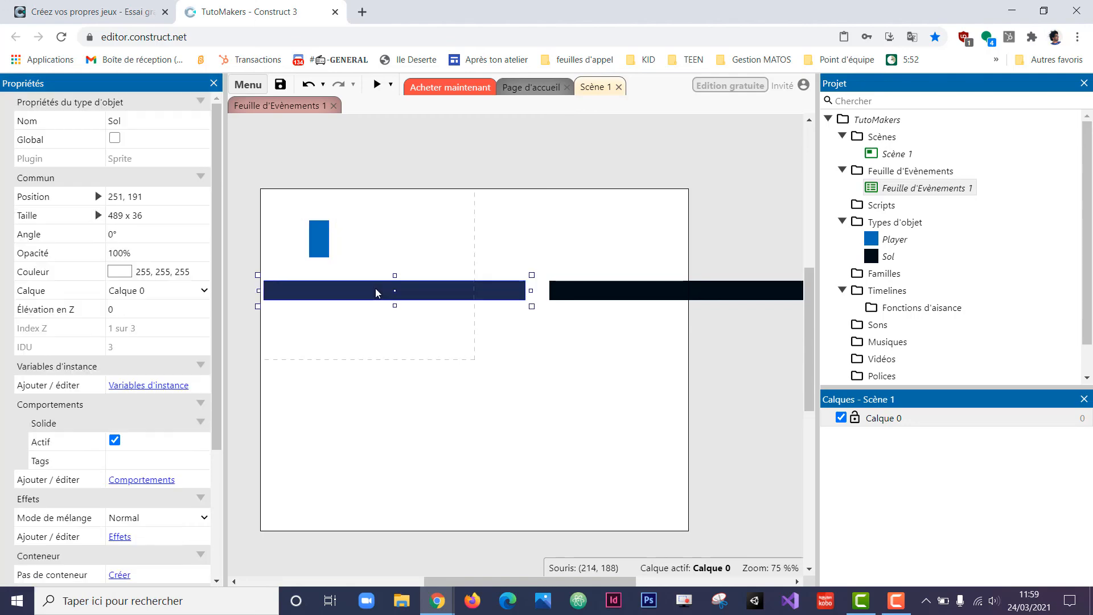
{"action": "left_click_drag", "start_coordinate": [531, 291], "coordinate": [462, 292]}
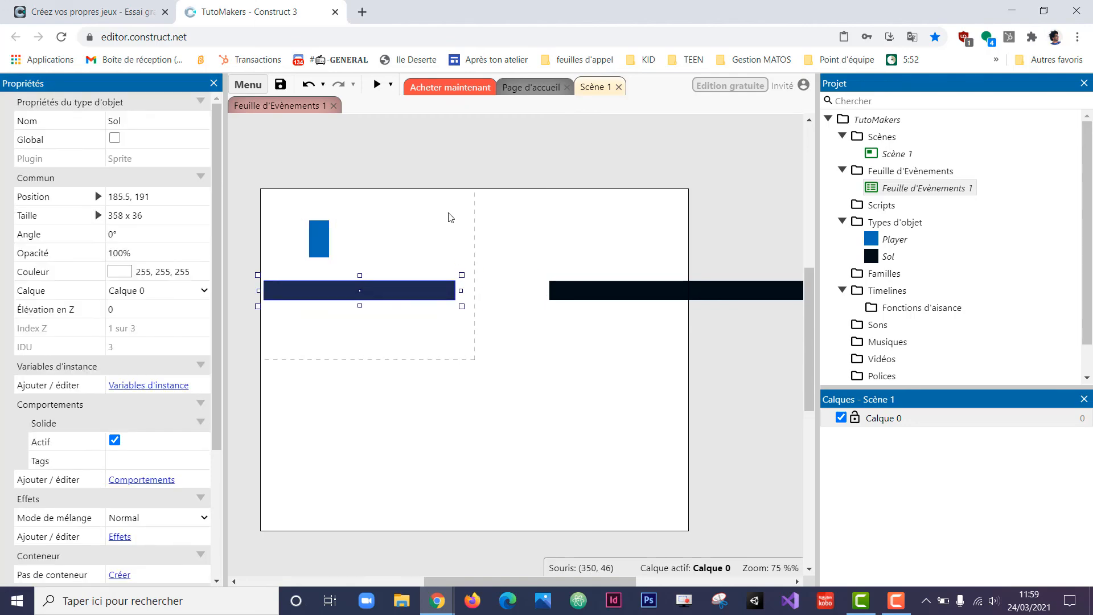